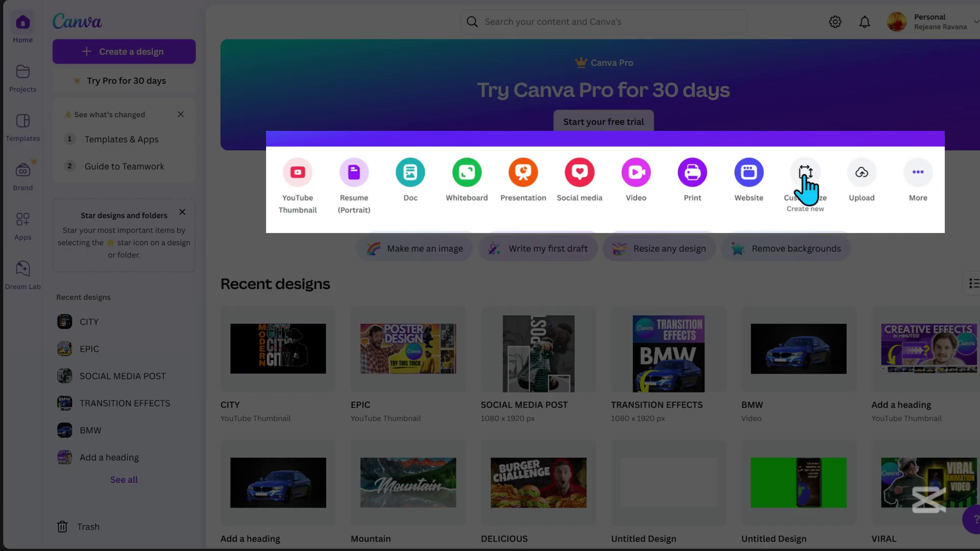
Create a 4500 × 5400 px custom design and fill its page background with black #000000
{"action": "left_click", "coordinate": [804, 176]}
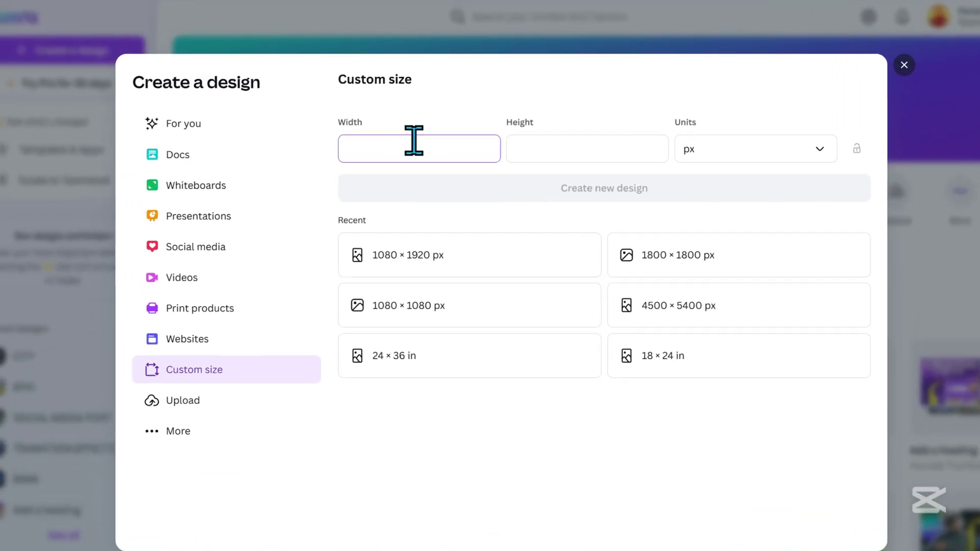
{"action": "type", "text": "4500"}
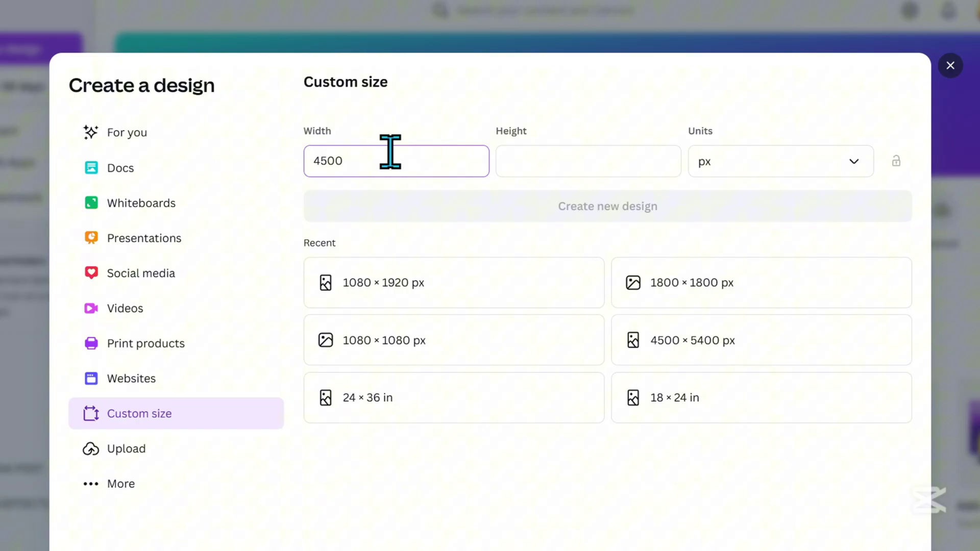
{"action": "left_click", "coordinate": [526, 164]}
{"action": "type", "text": "5400"}
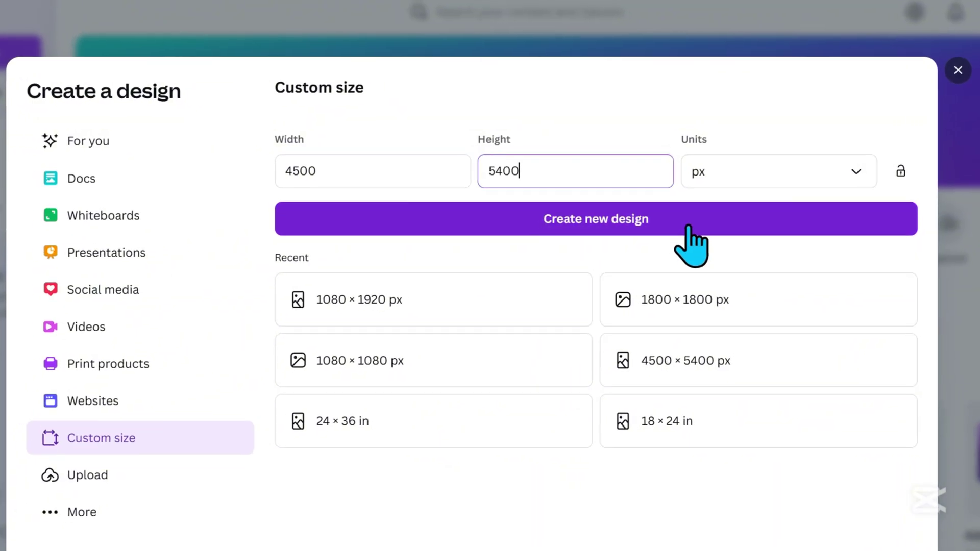
{"action": "left_click", "coordinate": [603, 229]}
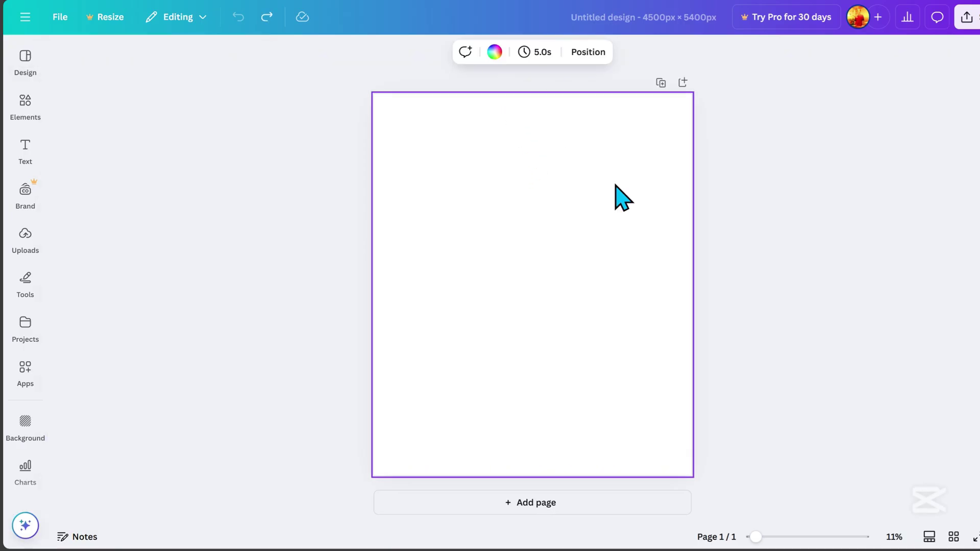
{"action": "left_click", "coordinate": [494, 51]}
{"action": "left_click", "coordinate": [71, 154]}
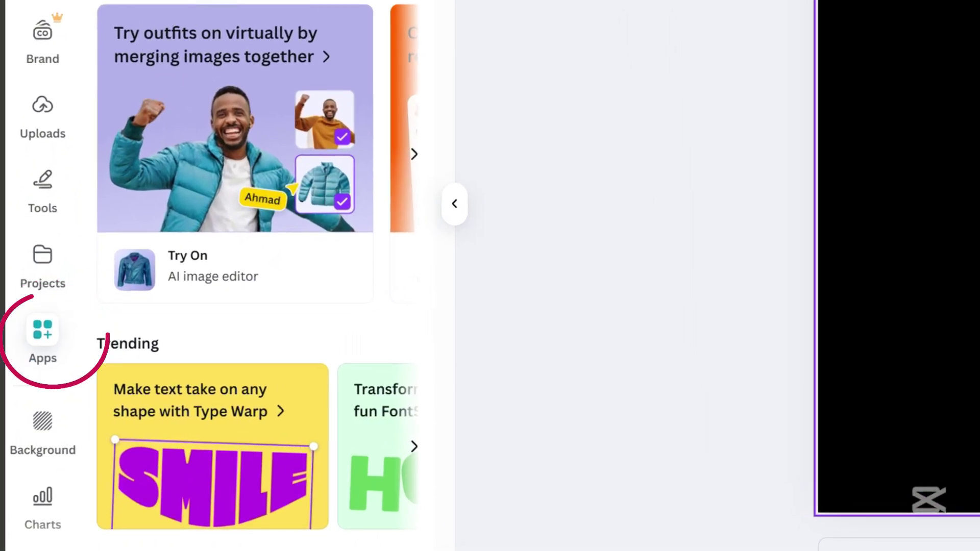
Find and open the FontFrame app, then enter CITY as its text
{"action": "left_click", "coordinate": [121, 55]}
{"action": "type", "text": "fontframe"}
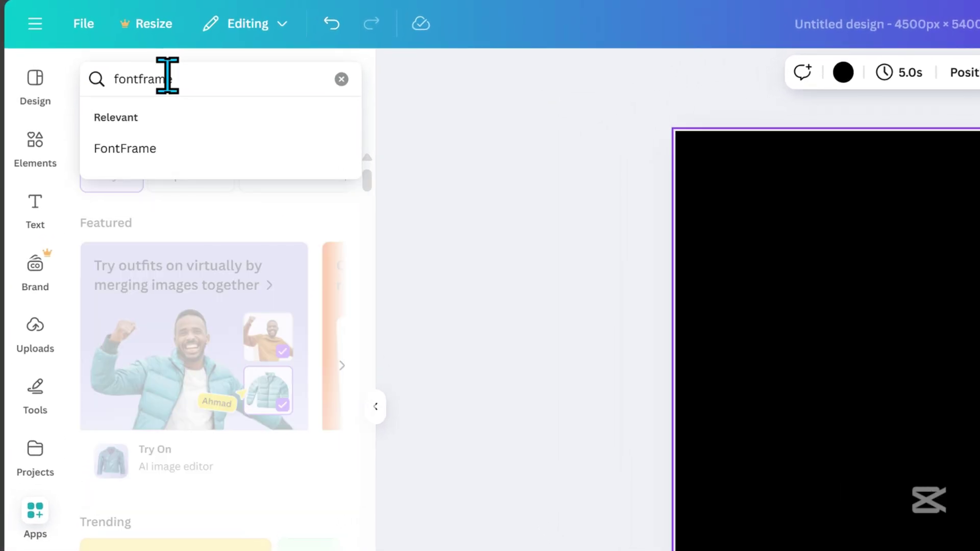
{"action": "left_click", "coordinate": [154, 151]}
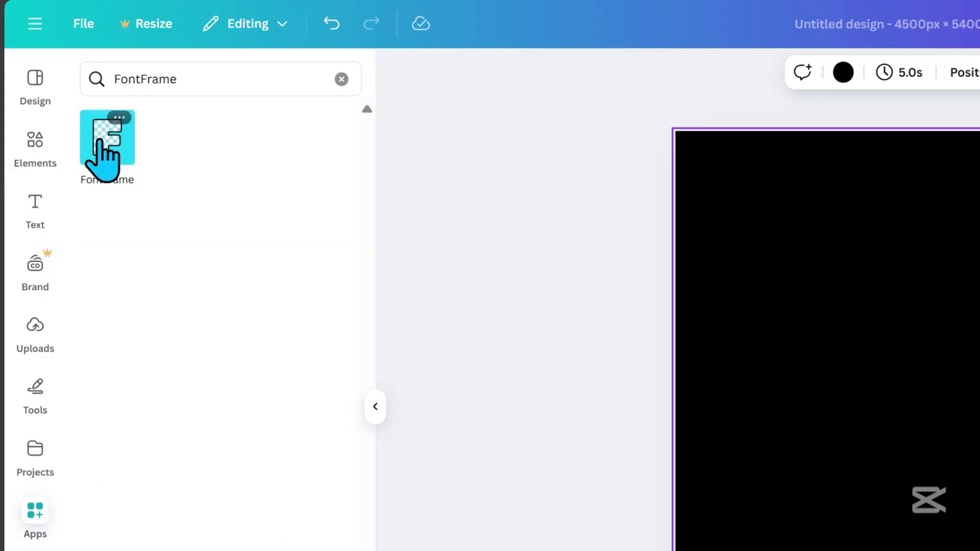
{"action": "left_click", "coordinate": [109, 143]}
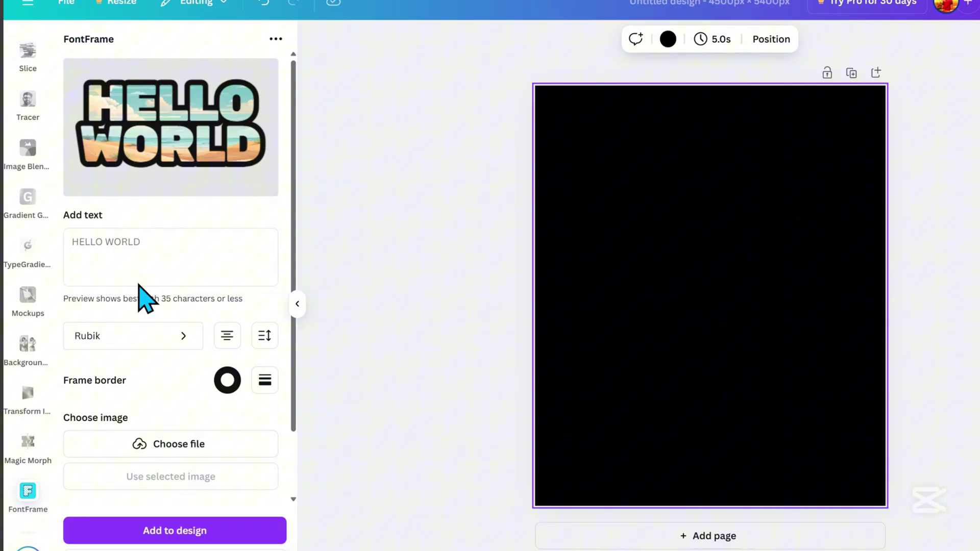
{"action": "left_click", "coordinate": [168, 330]}
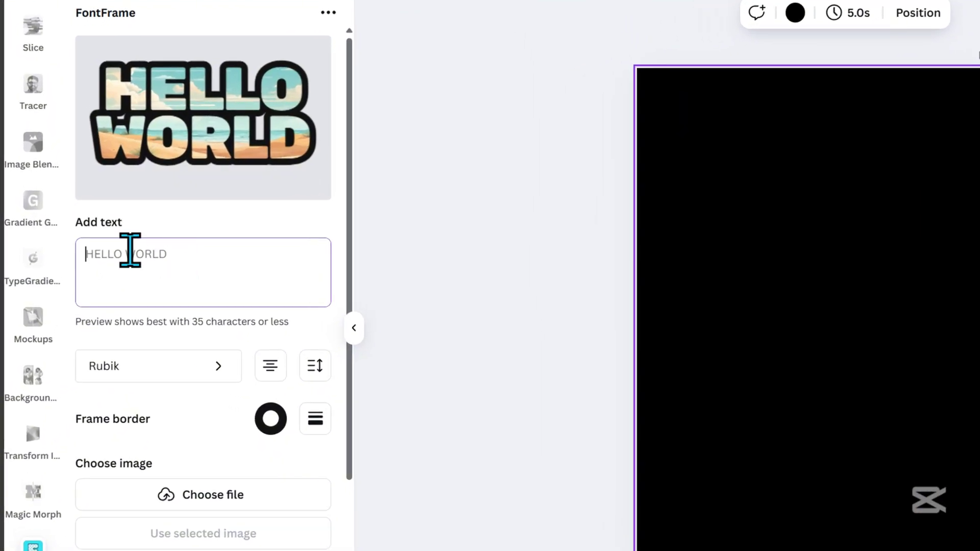
{"action": "type", "text": "CITY"}
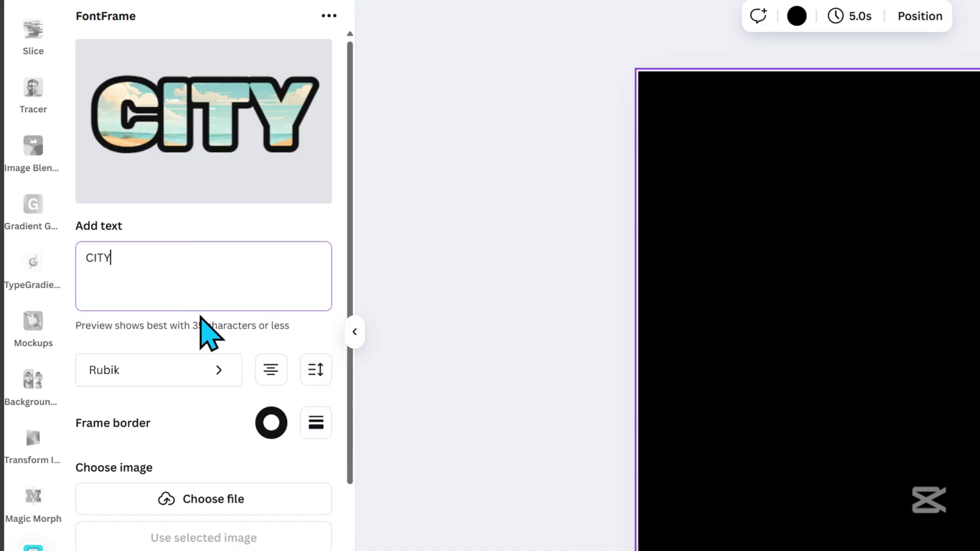
Set the FontFrame text font to Anton
{"action": "scroll", "coordinate": [205, 317], "scroll_direction": "down", "scroll_amount": 2}
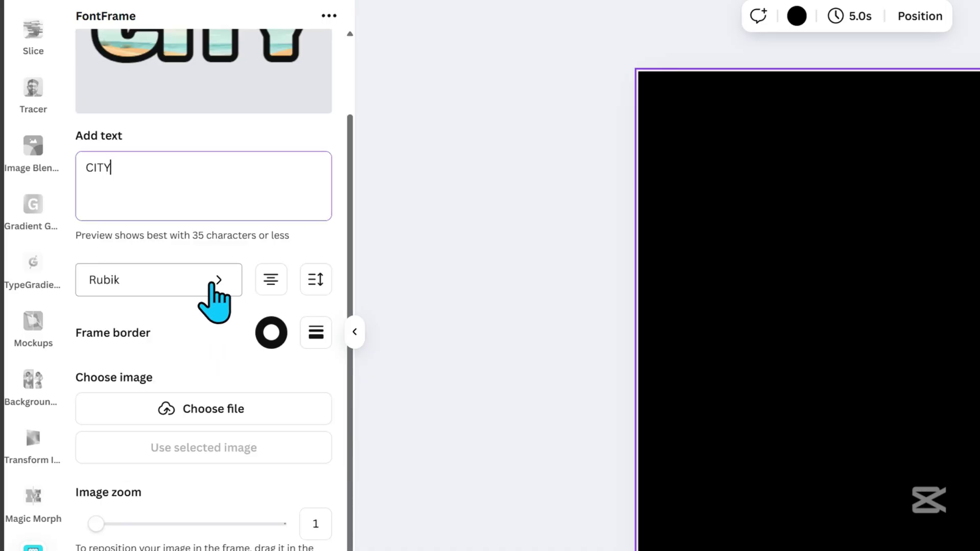
{"action": "left_click", "coordinate": [210, 281]}
{"action": "left_click", "coordinate": [158, 83]}
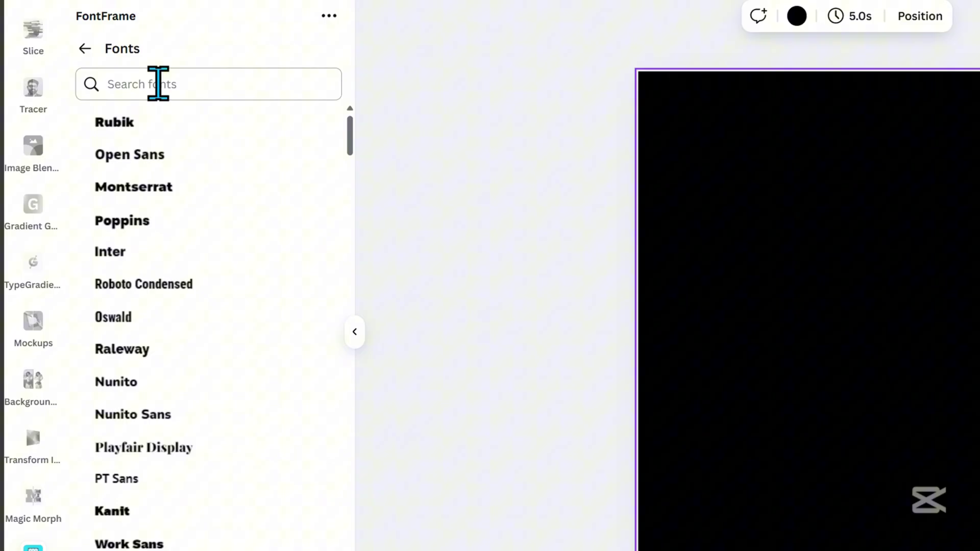
{"action": "type", "text": "ANTON"}
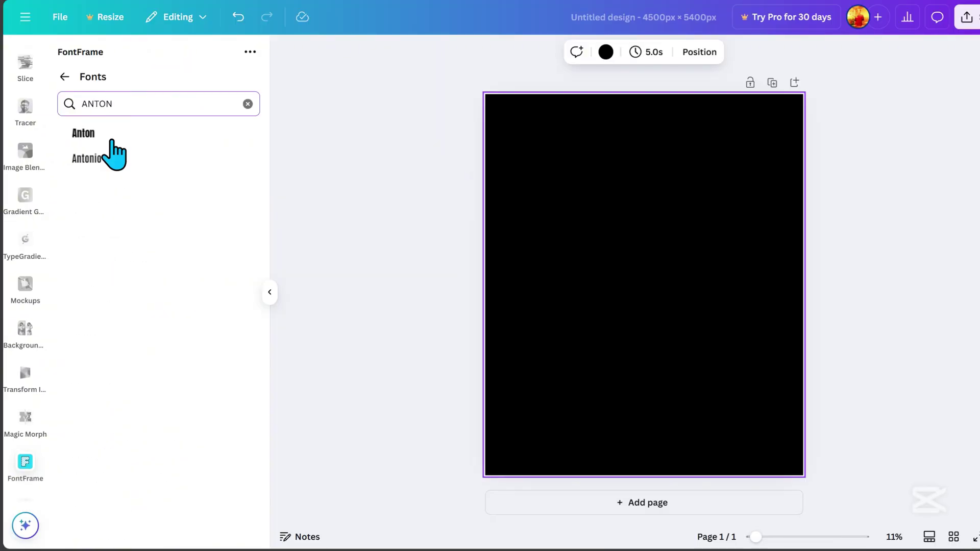
{"action": "left_click", "coordinate": [112, 139]}
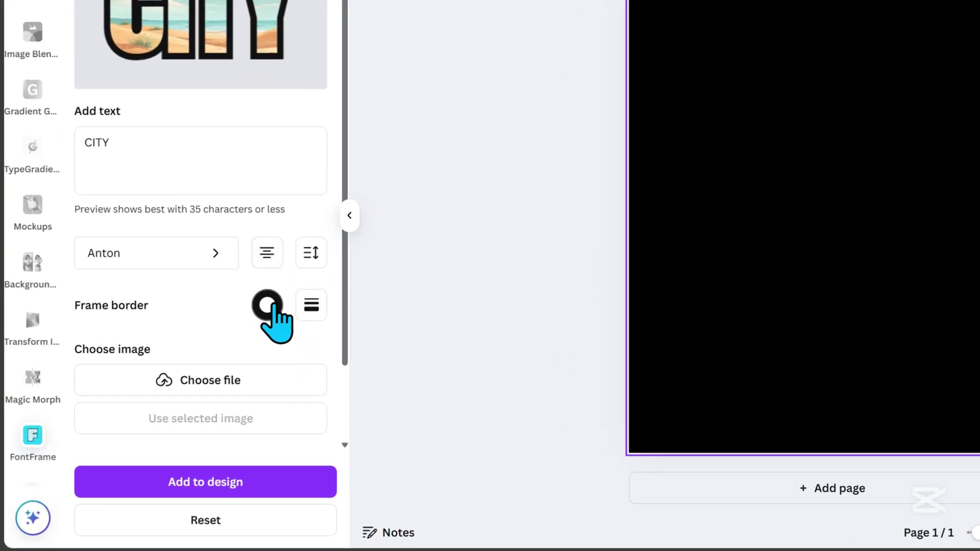
Make the FontFrame border white and adjust its border weight
{"action": "left_click", "coordinate": [275, 306]}
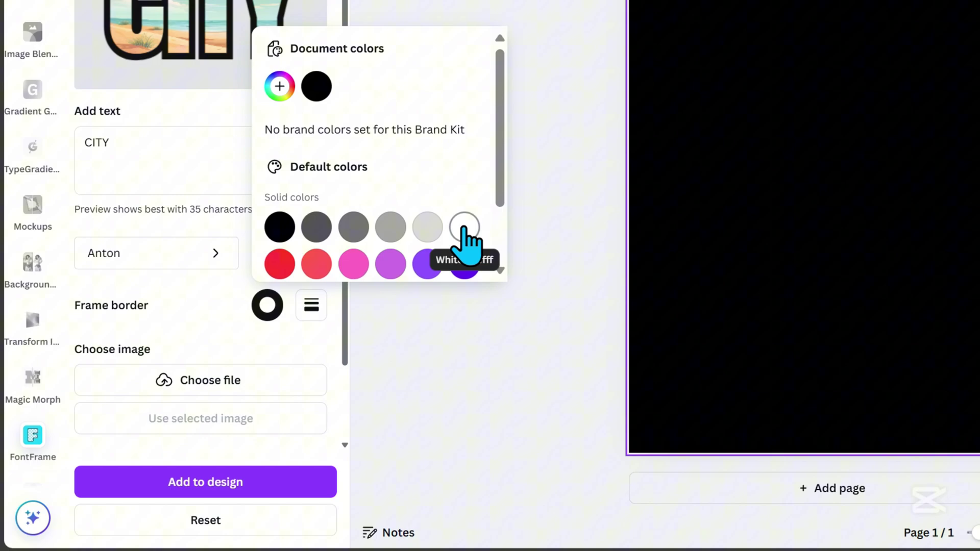
{"action": "left_click", "coordinate": [463, 228]}
{"action": "left_click", "coordinate": [312, 305]}
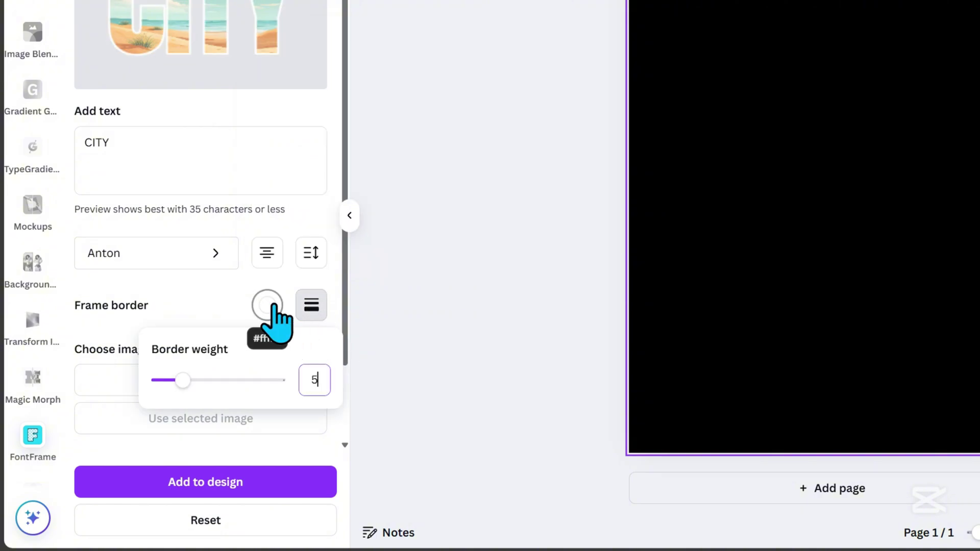
{"action": "type", "text": "0"}
{"action": "left_click", "coordinate": [219, 306]}
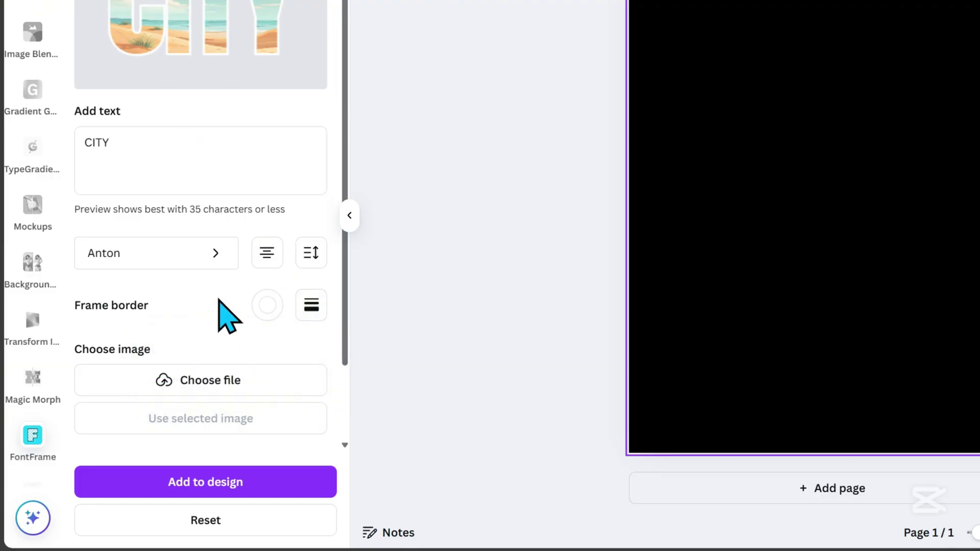
Set the FontFrame letter spacing to 155
{"action": "left_click", "coordinate": [311, 254]}
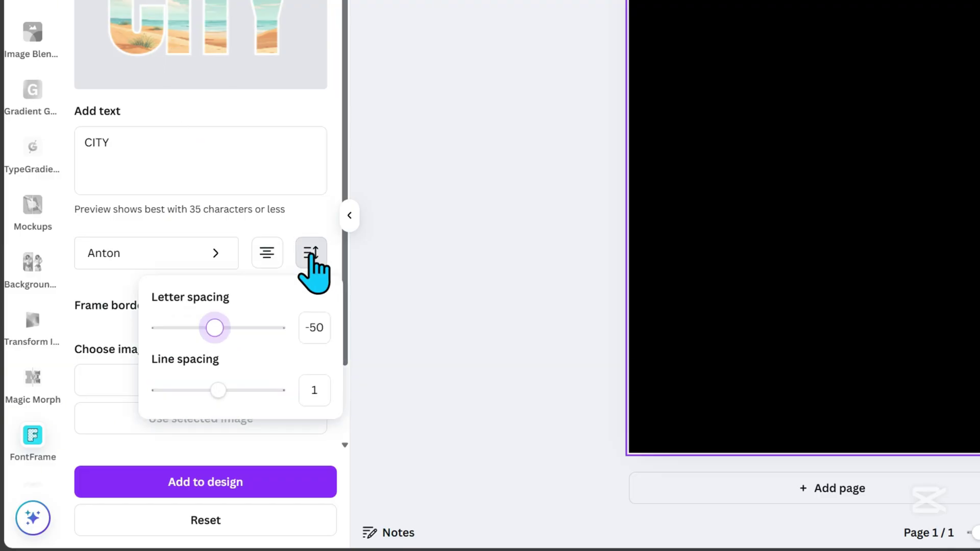
{"action": "left_click_drag", "start_coordinate": [214, 328], "coordinate": [235, 327]}
{"action": "double_click", "coordinate": [314, 328]}
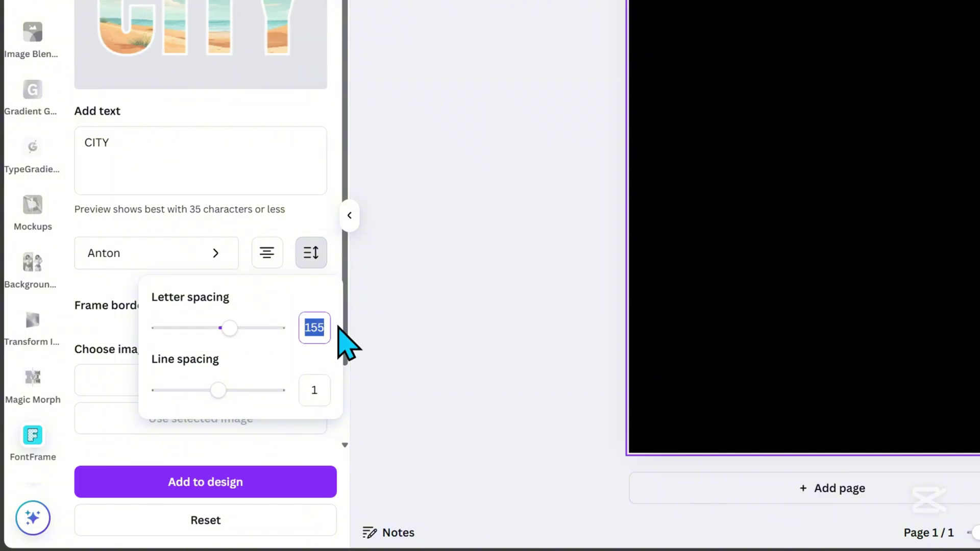
{"action": "left_click", "coordinate": [313, 219]}
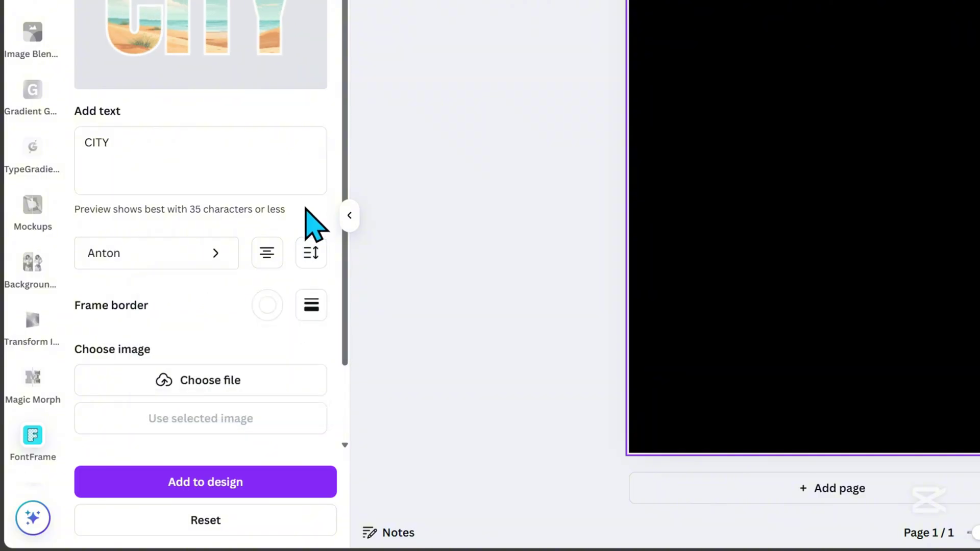
{"action": "scroll", "coordinate": [262, 347], "scroll_direction": "down", "scroll_amount": 2}
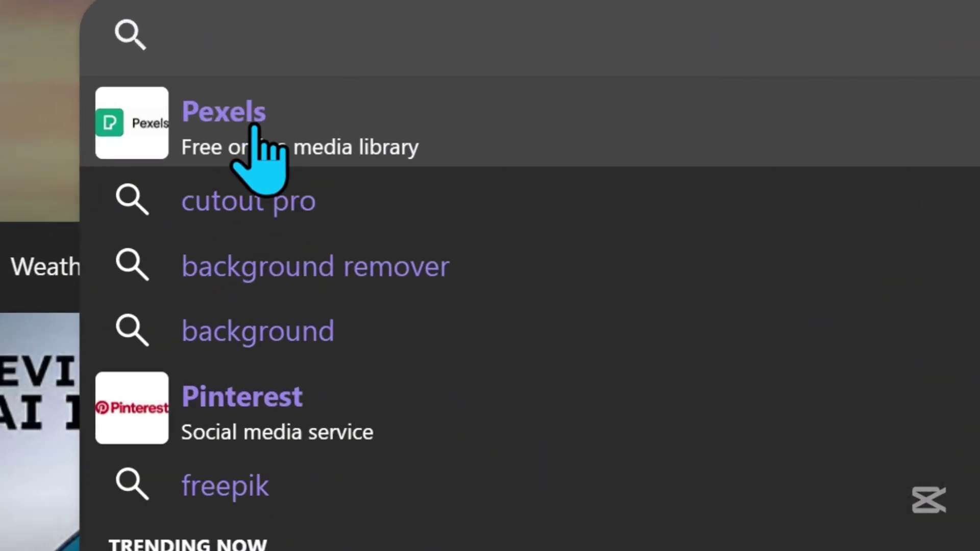
Go to Pexels and search for city photos
{"action": "left_click", "coordinate": [283, 130]}
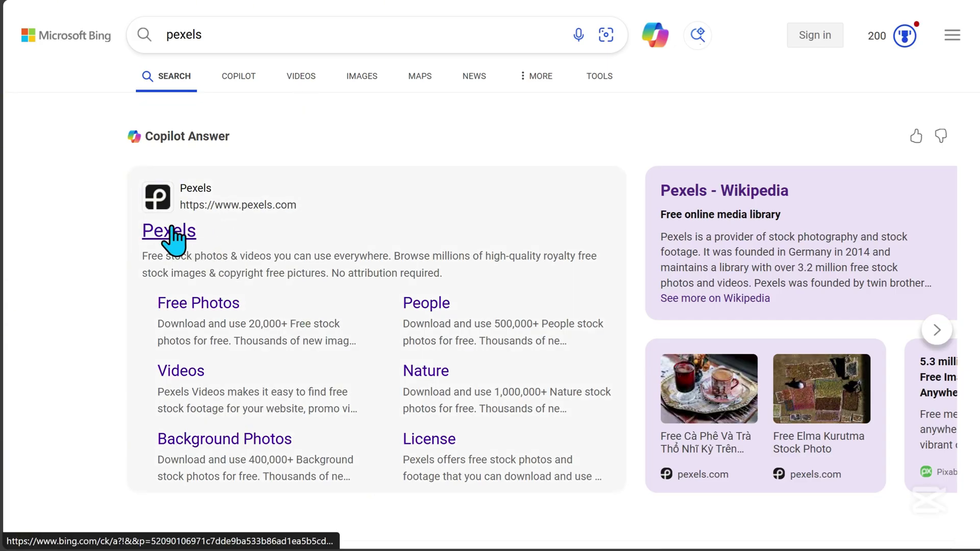
{"action": "left_click", "coordinate": [176, 230]}
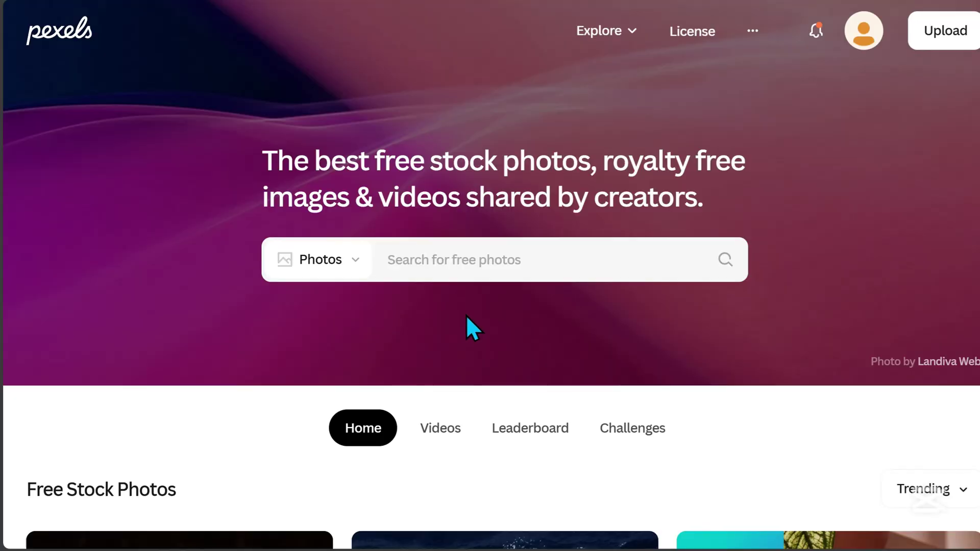
{"action": "type", "text": "city"}
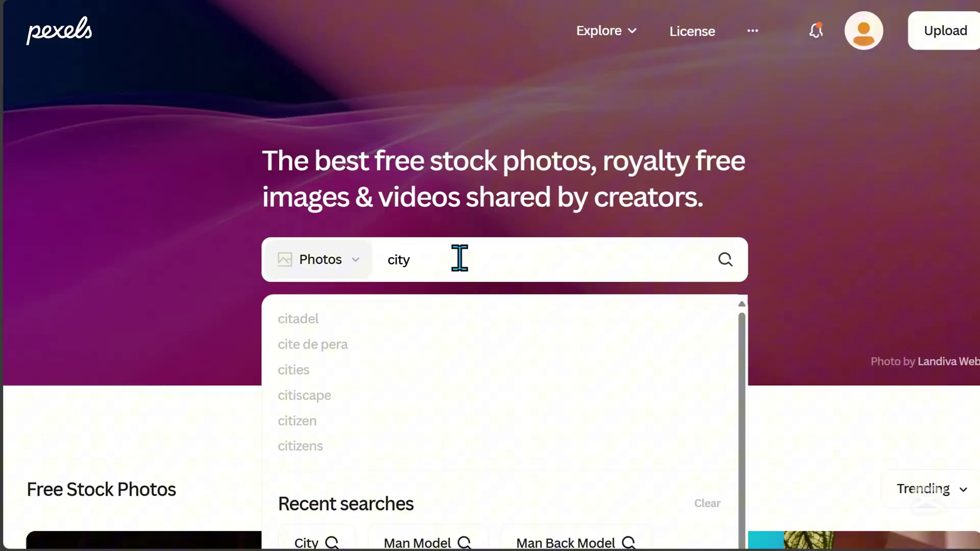
{"action": "key", "text": "Return"}
Download the night-time city skyline photo for free
{"action": "scroll", "coordinate": [454, 275], "scroll_direction": "down", "scroll_amount": 10}
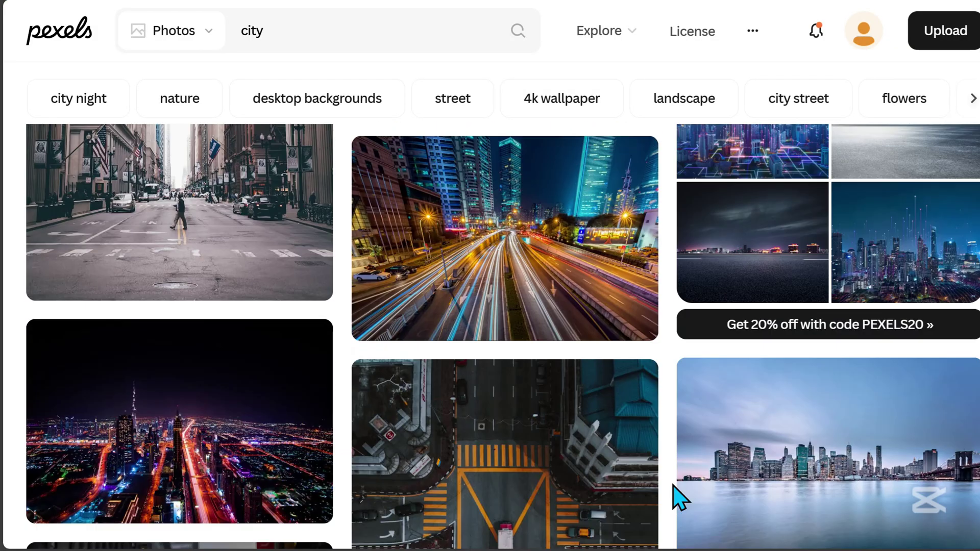
{"action": "scroll", "coordinate": [680, 498], "scroll_direction": "down", "scroll_amount": 2}
{"action": "mouse_move", "coordinate": [217, 352]}
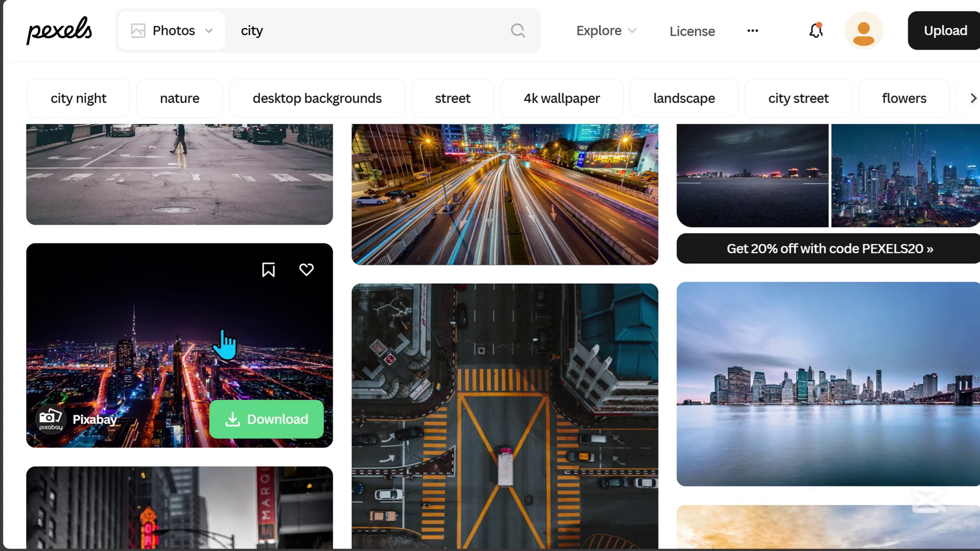
{"action": "left_click", "coordinate": [223, 334]}
{"action": "left_click", "coordinate": [754, 65]}
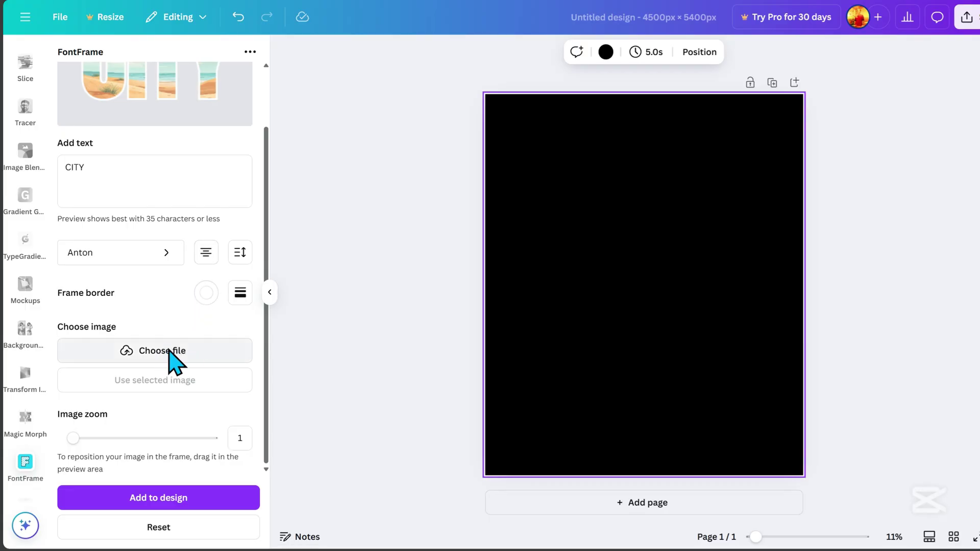
Fill the CITY letters with the night-city photo, zoomed to 1.6 and repositioned
{"action": "left_click", "coordinate": [169, 350]}
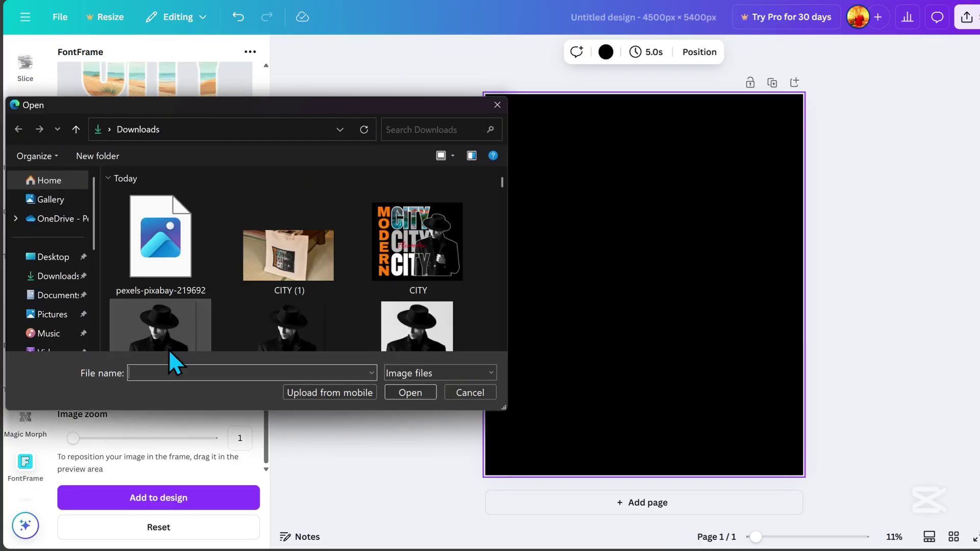
{"action": "left_click", "coordinate": [169, 263]}
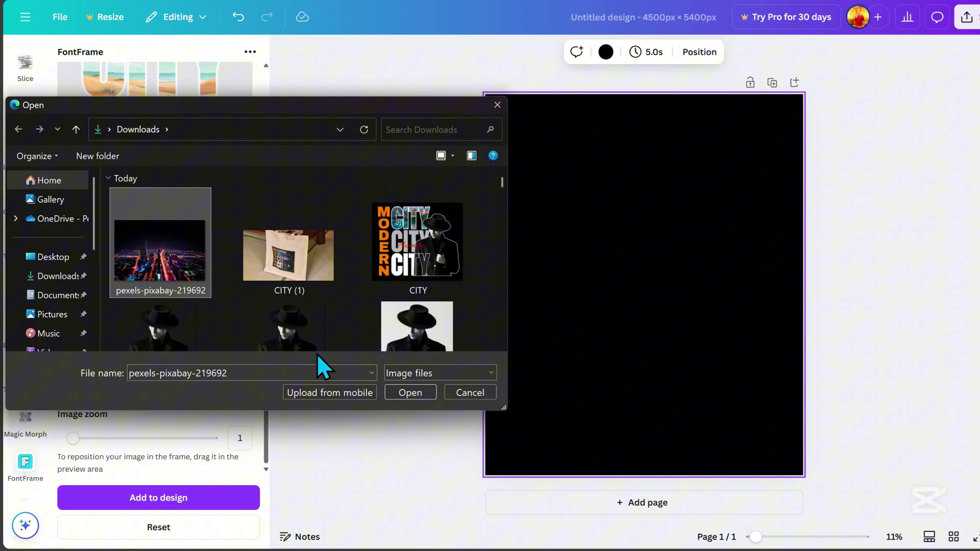
{"action": "left_click", "coordinate": [409, 392]}
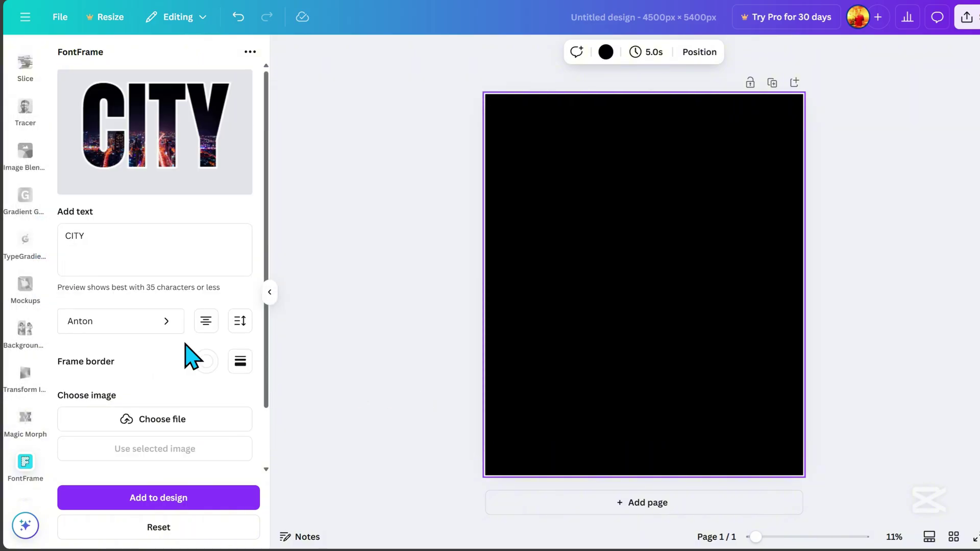
{"action": "scroll", "coordinate": [153, 368], "scroll_direction": "down", "scroll_amount": 2}
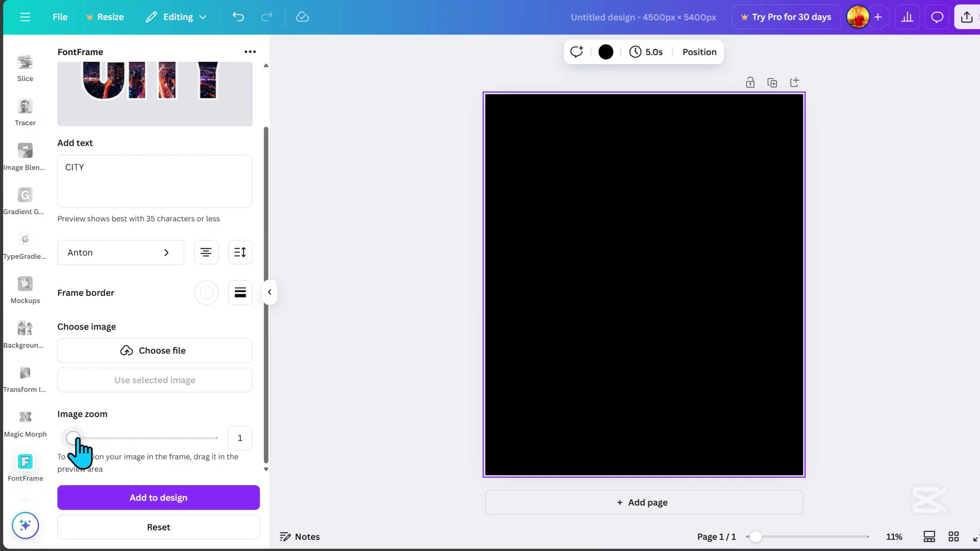
{"action": "left_click_drag", "start_coordinate": [74, 438], "coordinate": [94, 437]}
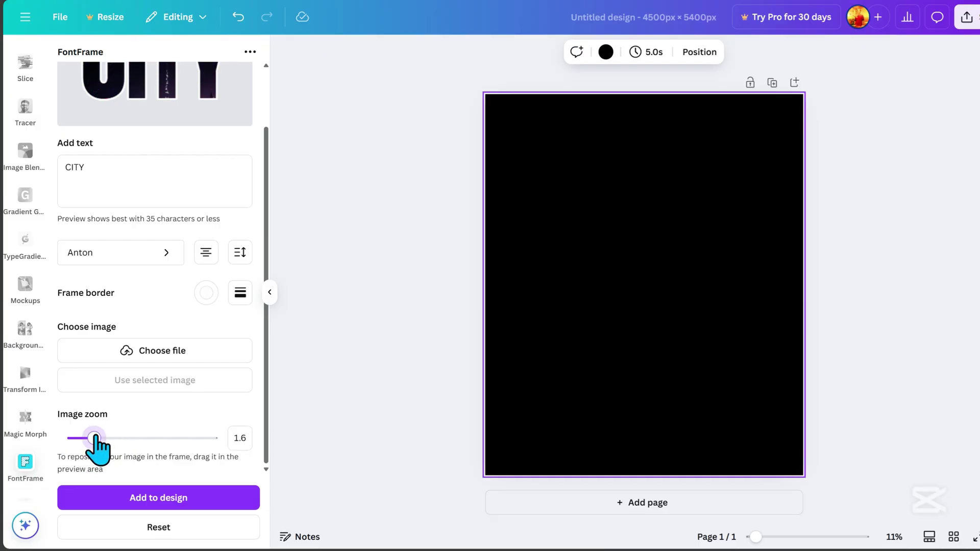
{"action": "scroll", "coordinate": [223, 225], "scroll_direction": "up", "scroll_amount": 2}
{"action": "left_click_drag", "start_coordinate": [179, 155], "coordinate": [202, 140]}
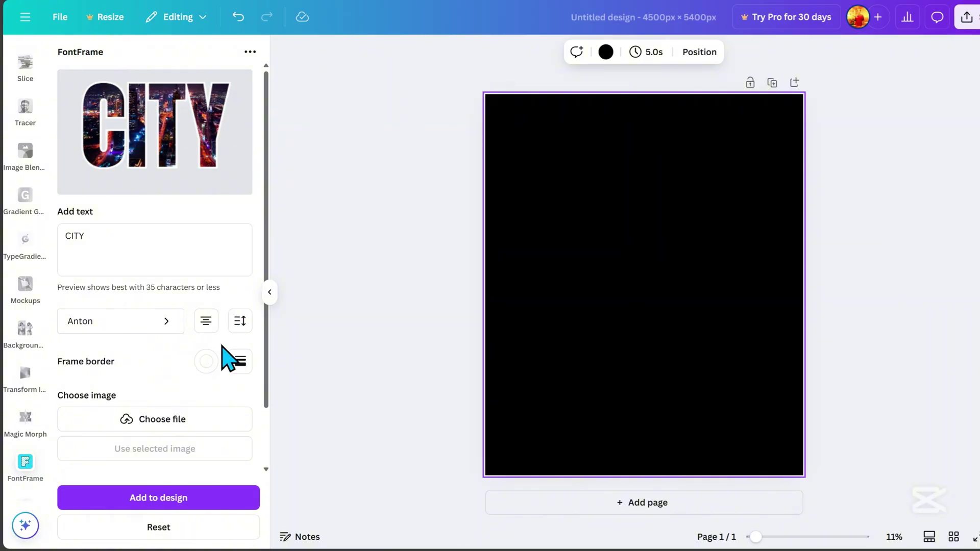
{"action": "scroll", "coordinate": [223, 357], "scroll_direction": "down", "scroll_amount": 2}
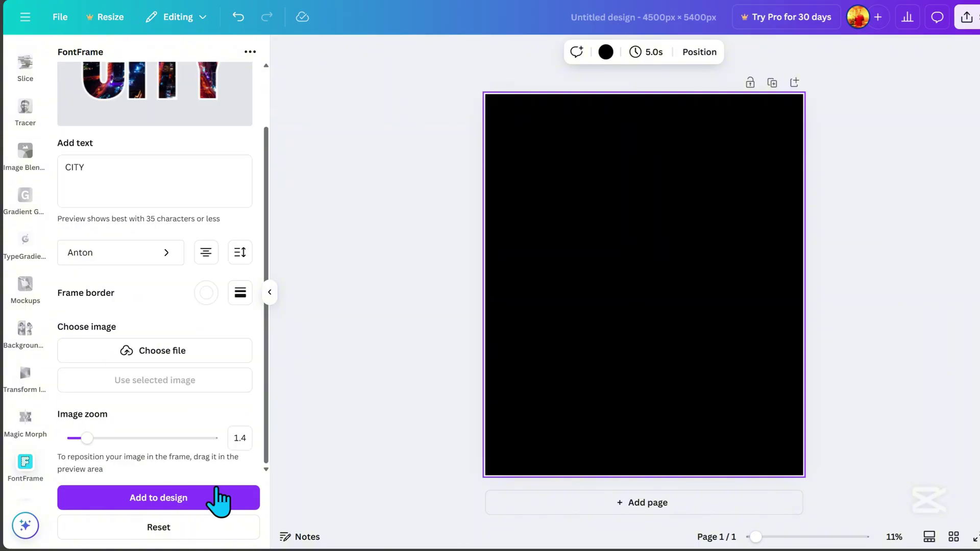
Add the photo-filled CITY to the page, enlarge it and place it top centre
{"action": "left_click", "coordinate": [179, 499]}
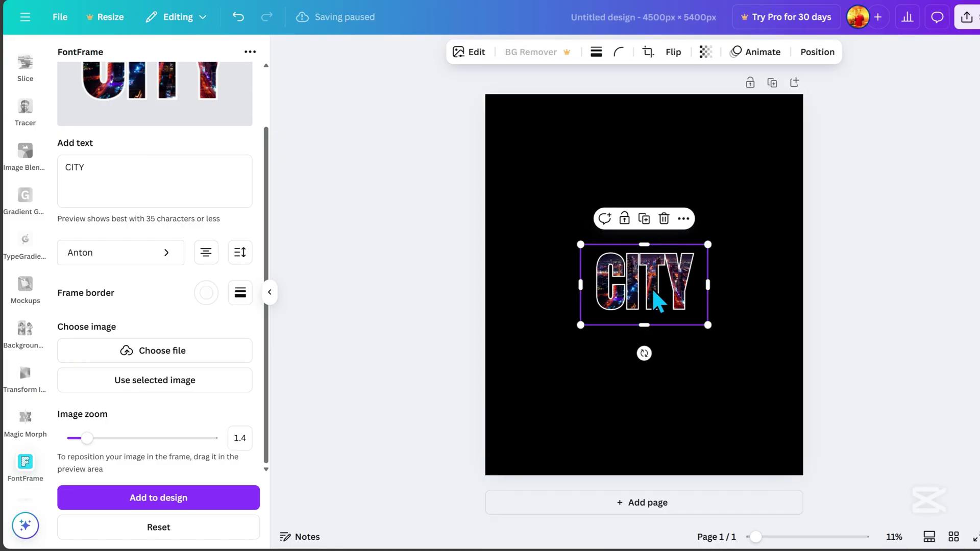
{"action": "left_click_drag", "start_coordinate": [710, 243], "coordinate": [794, 134]}
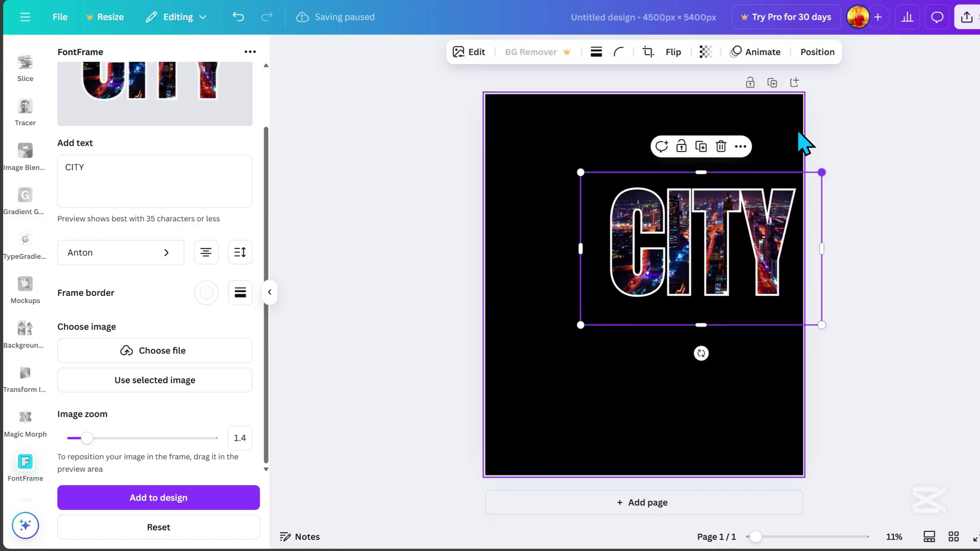
{"action": "left_click", "coordinate": [881, 247]}
{"action": "left_click_drag", "start_coordinate": [730, 275], "coordinate": [677, 197]}
{"action": "left_click_drag", "start_coordinate": [770, 109], "coordinate": [718, 139]}
{"action": "left_click_drag", "start_coordinate": [632, 232], "coordinate": [655, 207]}
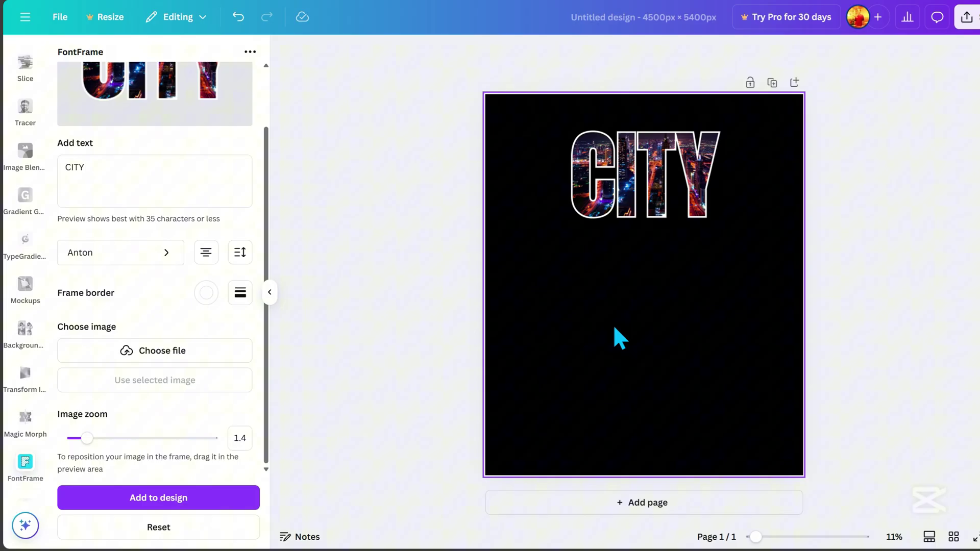
Add a heading reading CITY in the Anton font
{"action": "scroll", "coordinate": [23, 283], "scroll_direction": "up", "scroll_amount": 5}
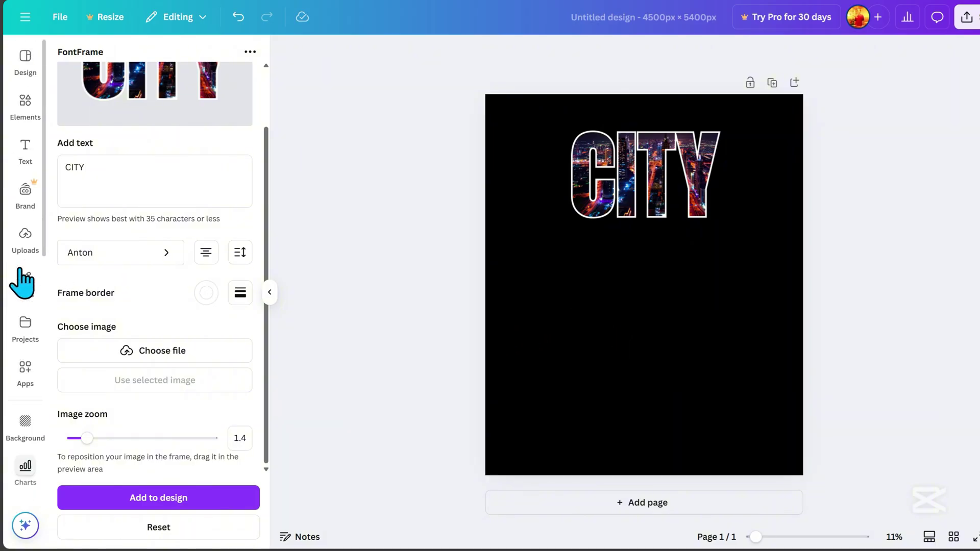
{"action": "left_click", "coordinate": [25, 151]}
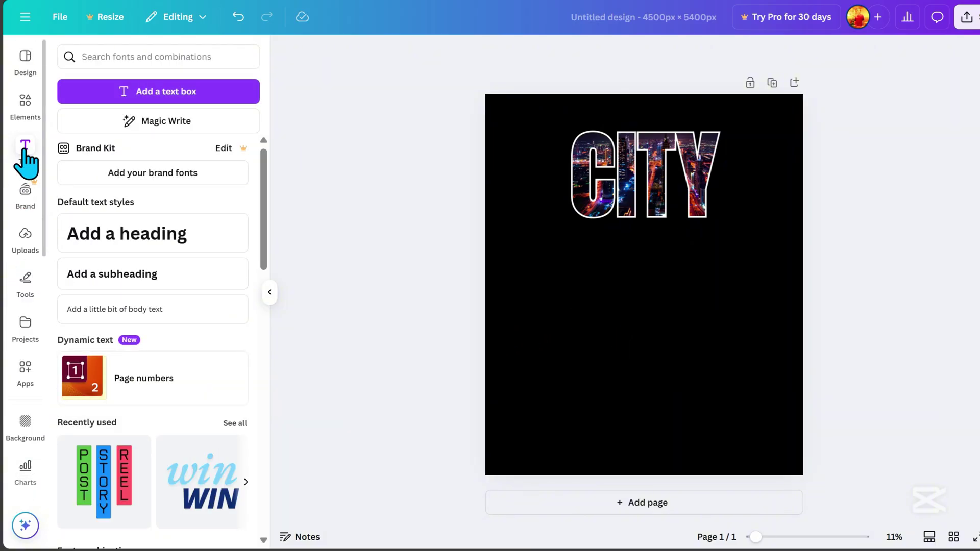
{"action": "left_click", "coordinate": [113, 237]}
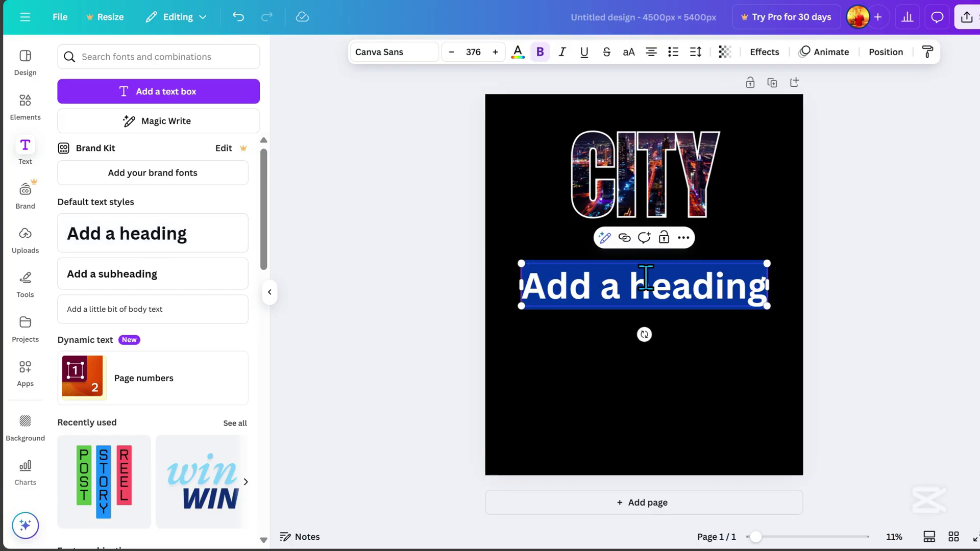
{"action": "type", "text": "CITY"}
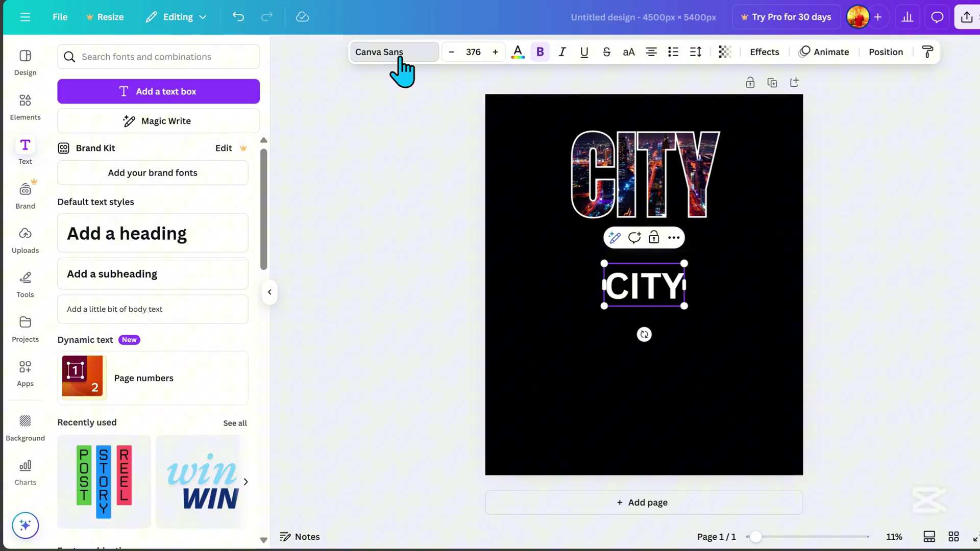
{"action": "left_click", "coordinate": [394, 53]}
{"action": "left_click", "coordinate": [118, 328]}
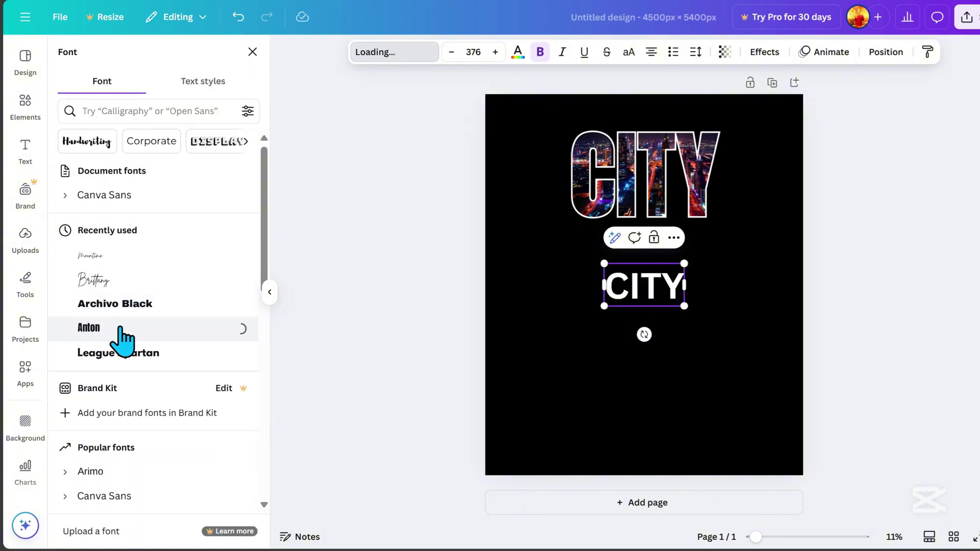
Enlarge the white CITY and position it directly below the photo-filled CITY
{"action": "left_click_drag", "start_coordinate": [672, 262], "coordinate": [746, 201]}
{"action": "left_click_drag", "start_coordinate": [725, 265], "coordinate": [677, 185]}
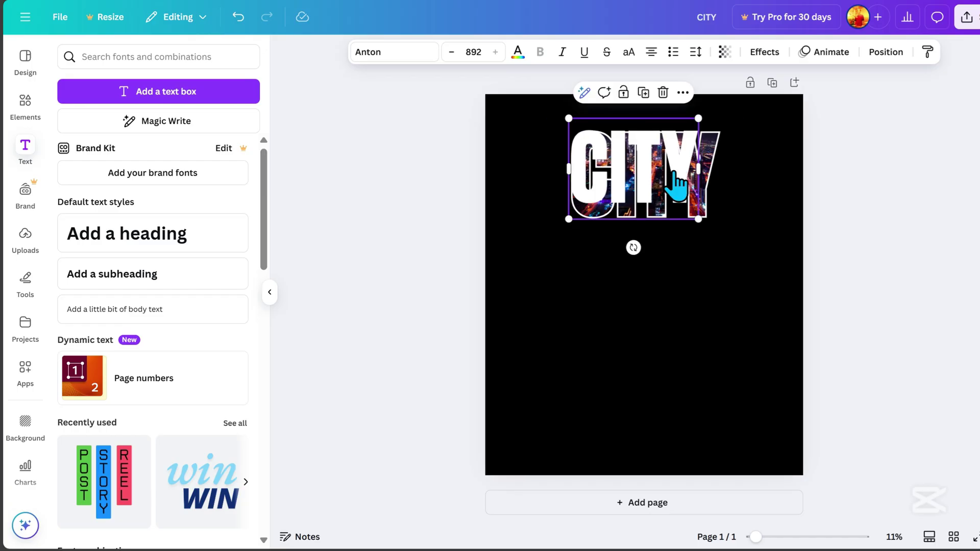
{"action": "left_click_drag", "start_coordinate": [699, 221], "coordinate": [718, 234]}
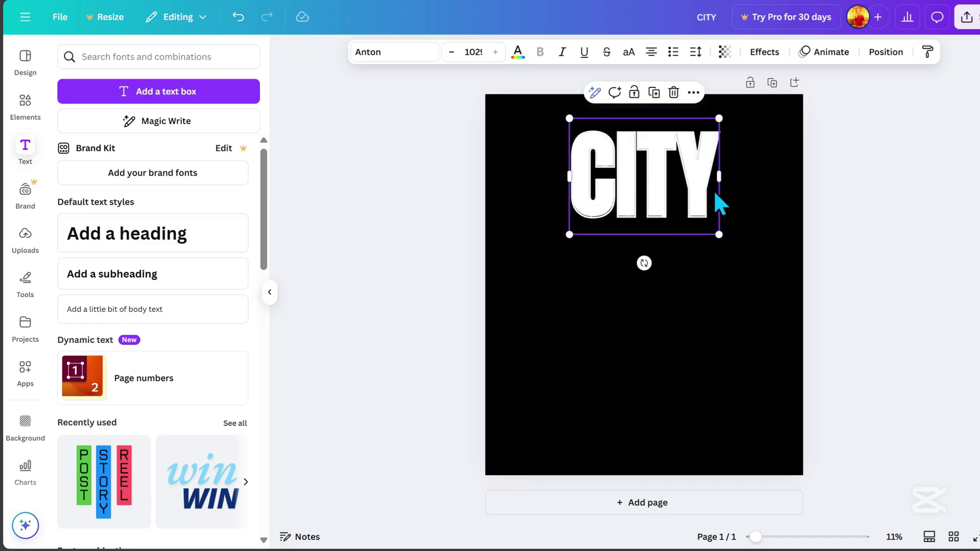
{"action": "left_click_drag", "start_coordinate": [678, 191], "coordinate": [674, 269]}
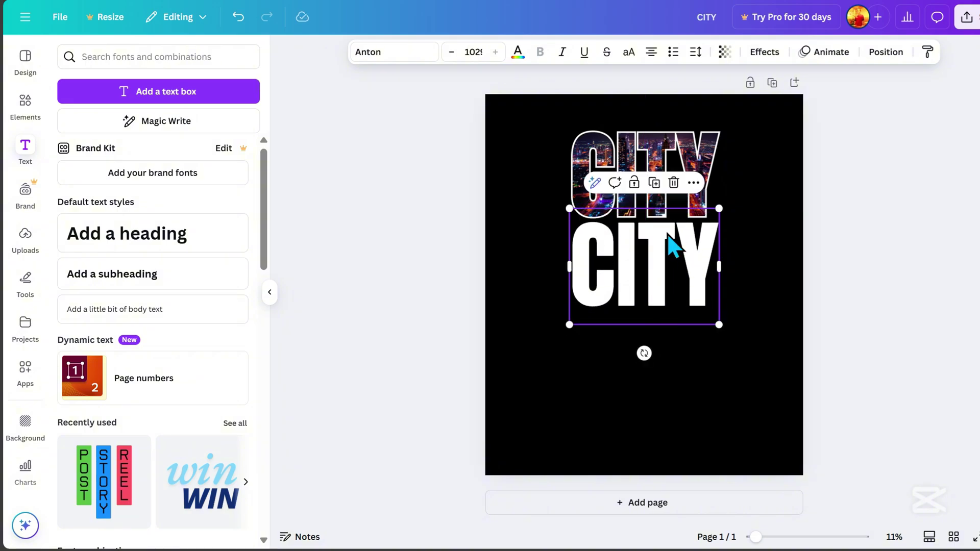
Duplicate the white CITY below itself and set the middle CITY's transparency to 70
{"action": "left_click", "coordinate": [653, 183]}
{"action": "left_click_drag", "start_coordinate": [656, 267], "coordinate": [652, 339]}
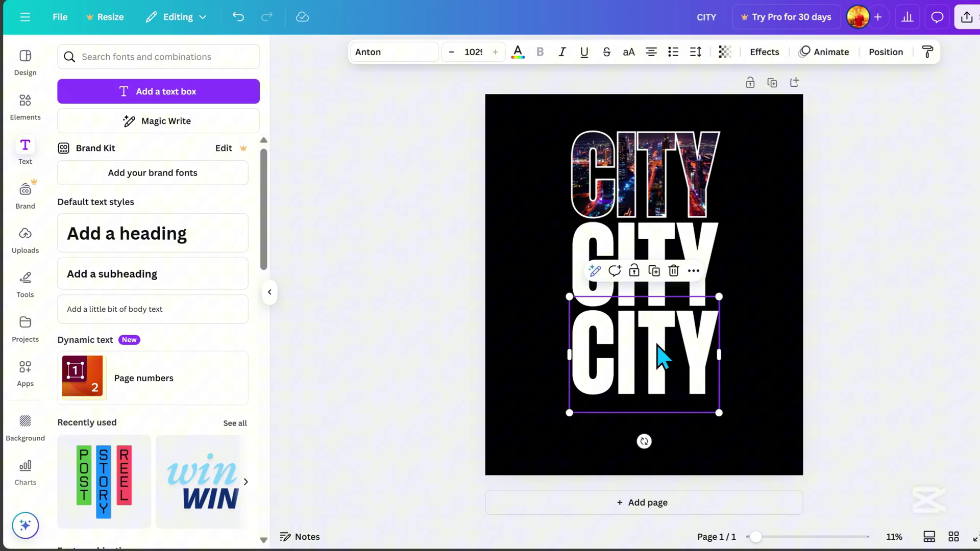
{"action": "left_click", "coordinate": [659, 257]}
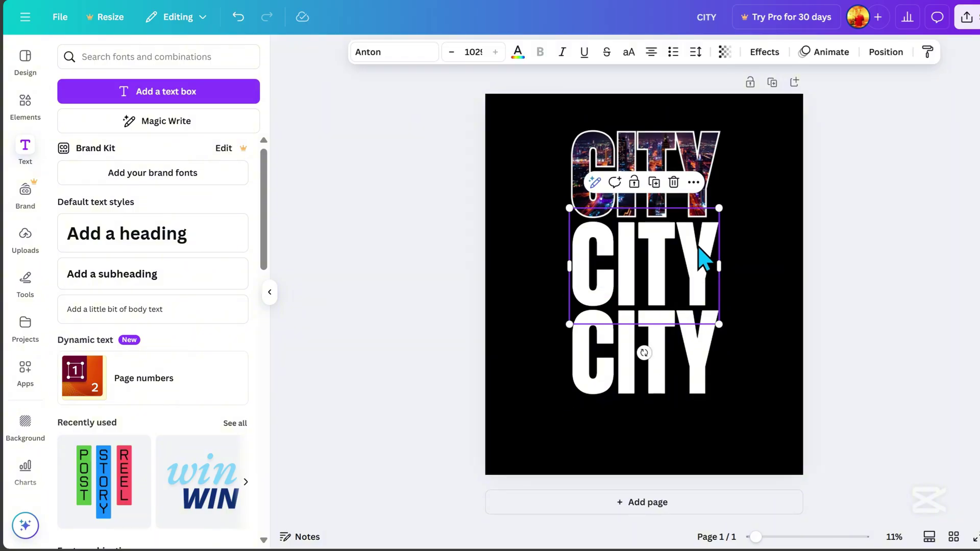
{"action": "left_click", "coordinate": [724, 52]}
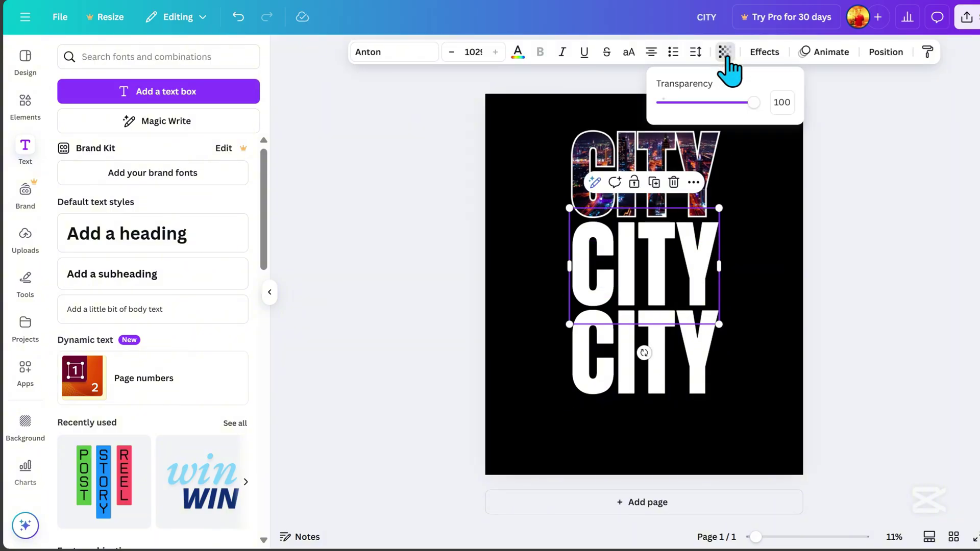
{"action": "left_click_drag", "start_coordinate": [753, 103], "coordinate": [725, 103]}
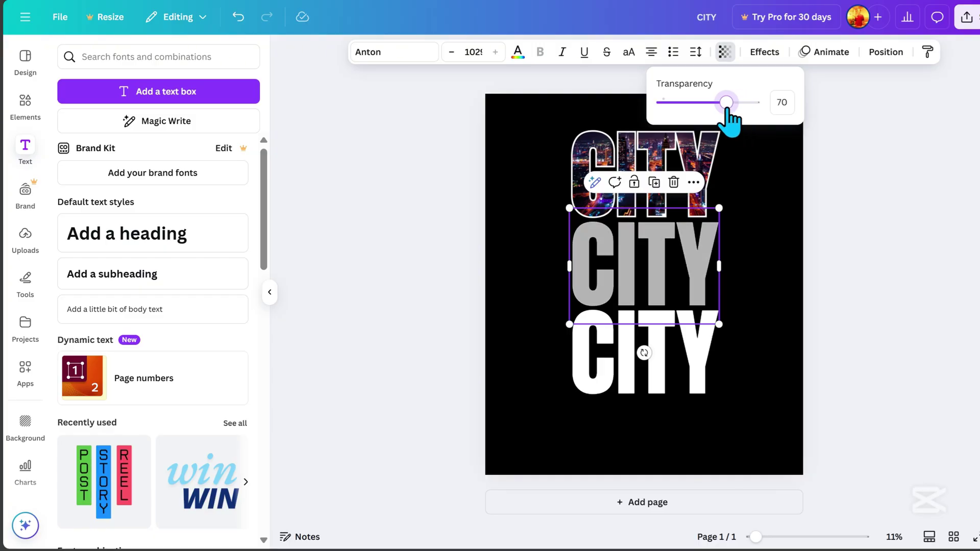
{"action": "left_click", "coordinate": [870, 291]}
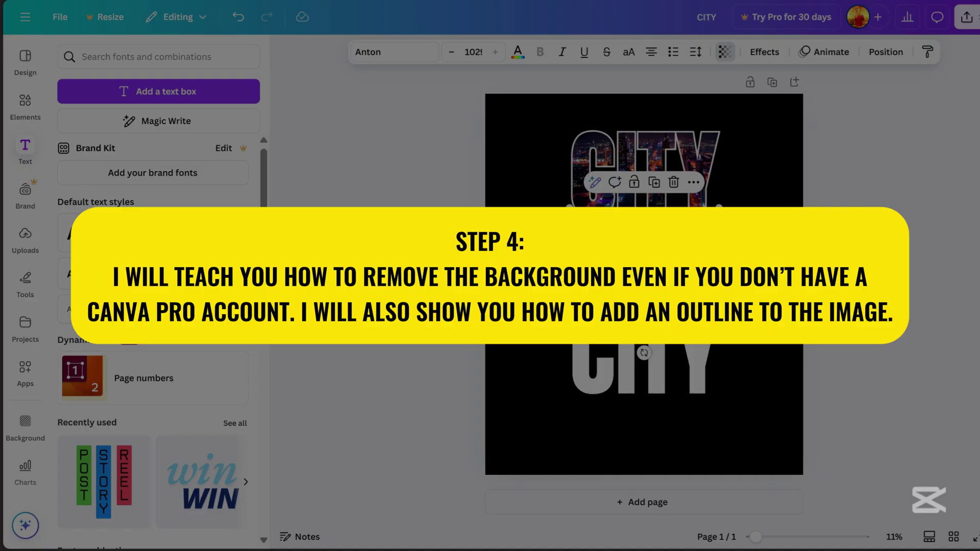
Upload the man-in-hat photo pexels-pixabay-157675 to Canva's uploads
{"action": "left_click", "coordinate": [870, 286]}
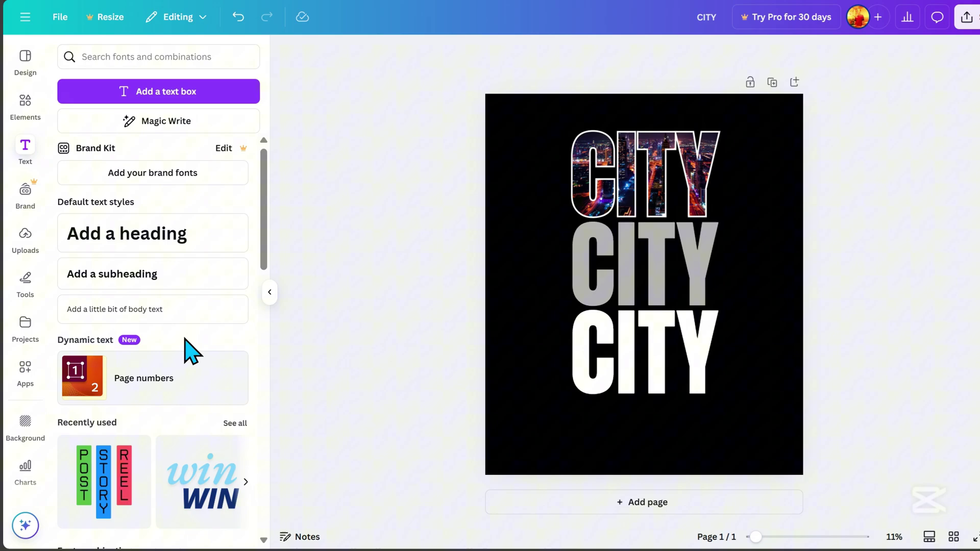
{"action": "left_click", "coordinate": [23, 242]}
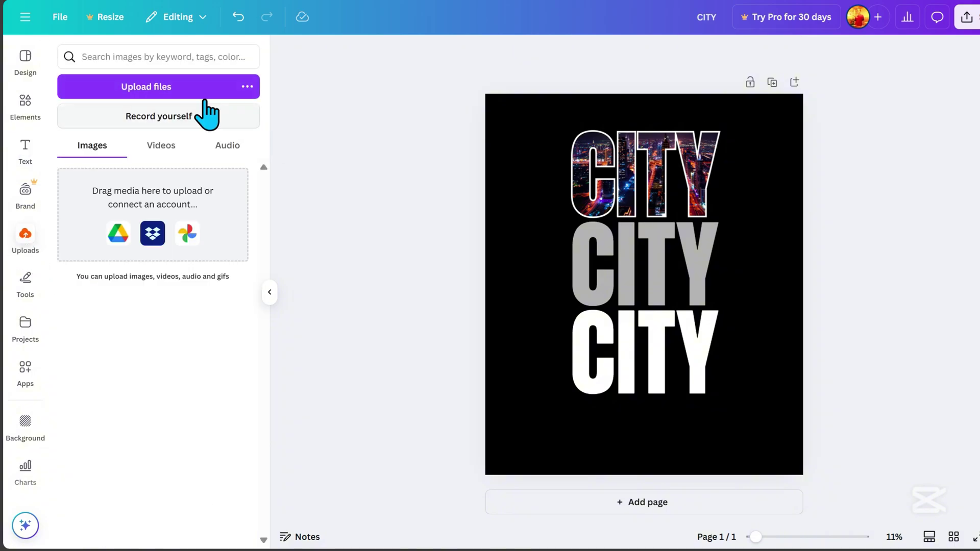
{"action": "left_click", "coordinate": [176, 88]}
{"action": "scroll", "coordinate": [375, 286], "scroll_direction": "down", "scroll_amount": 2}
{"action": "scroll", "coordinate": [375, 285], "scroll_direction": "down", "scroll_amount": 1}
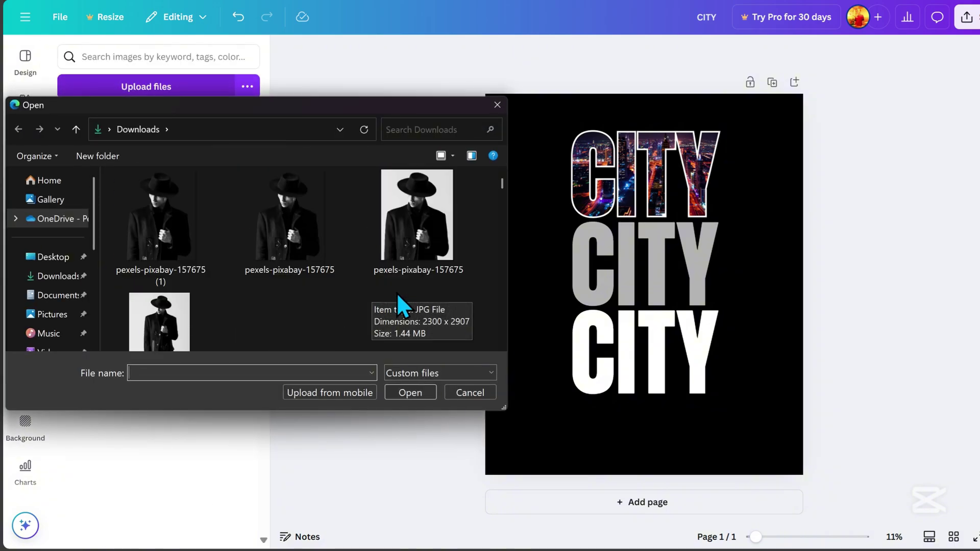
{"action": "left_click", "coordinate": [451, 231]}
{"action": "left_click", "coordinate": [419, 393]}
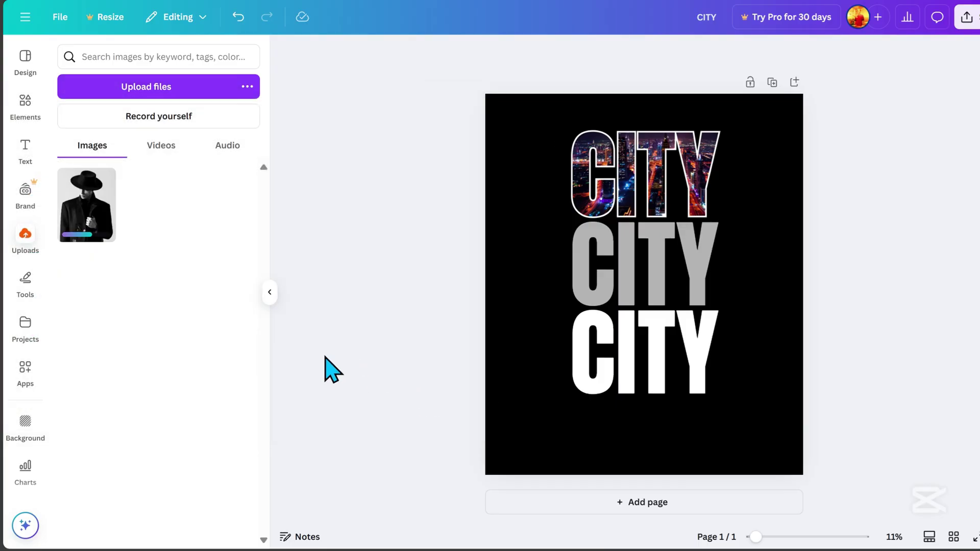
Place the uploaded man-in-hat photo on the page, then delete it
{"action": "left_click", "coordinate": [92, 233]}
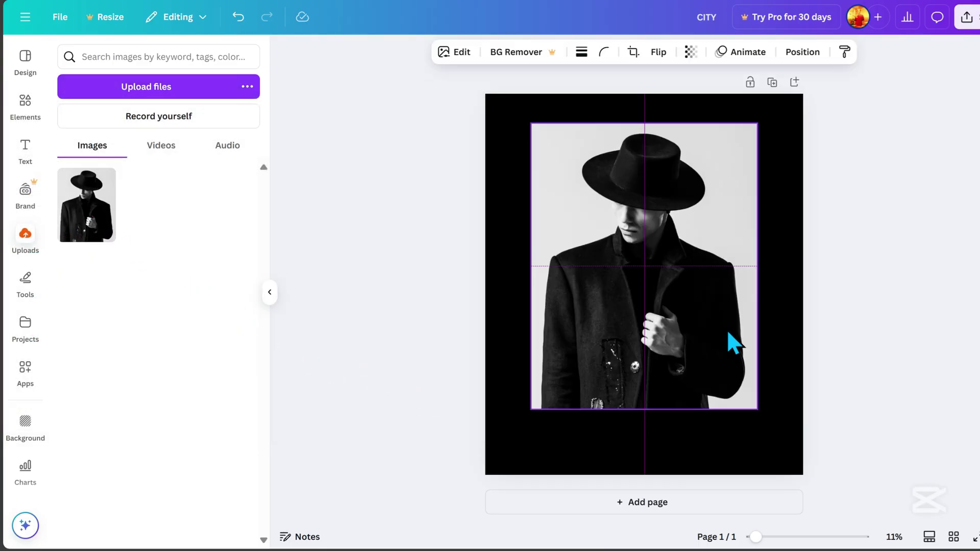
{"action": "scroll", "coordinate": [712, 277], "scroll_direction": "up", "scroll_amount": 1}
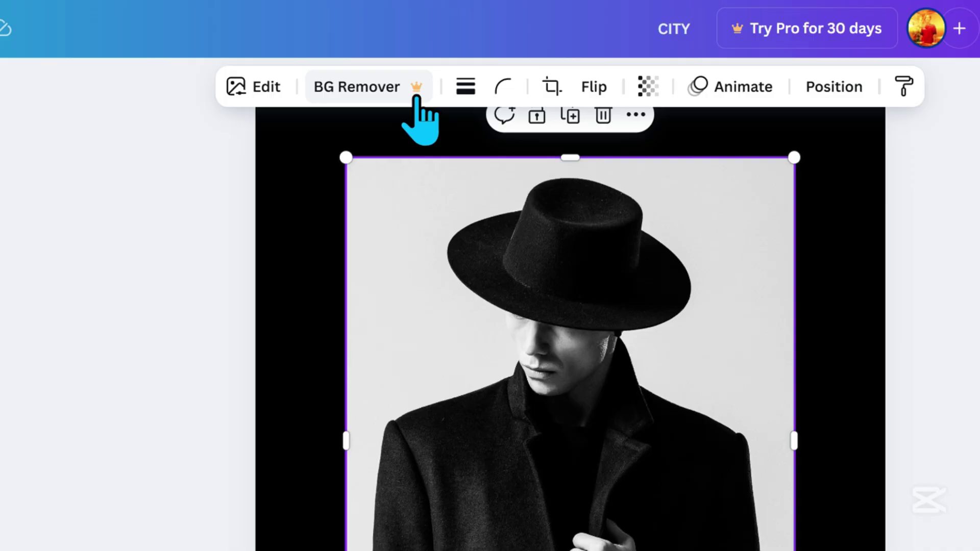
{"action": "left_click", "coordinate": [603, 116]}
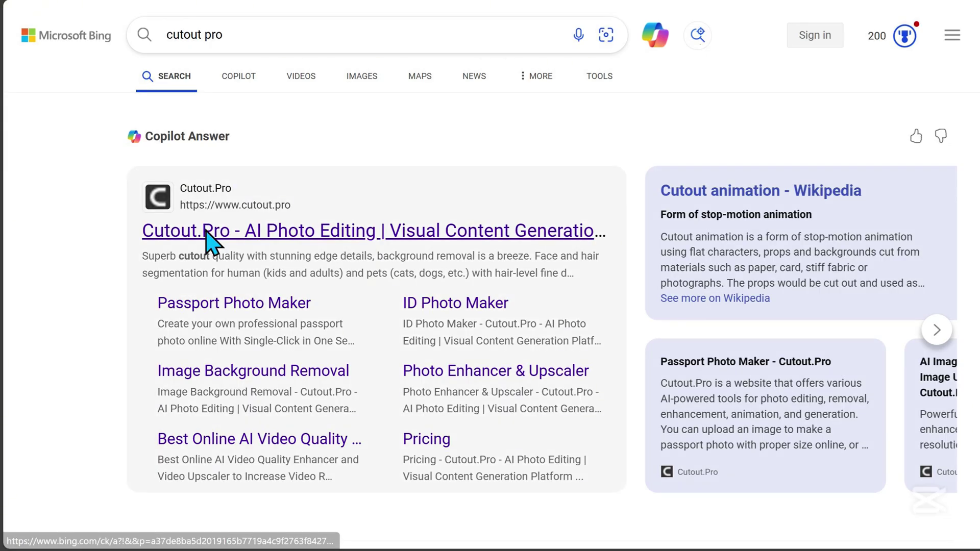
Upload the man-in-hat photo to Cutout.Pro's Image Background Remover
{"action": "left_click", "coordinate": [206, 232]}
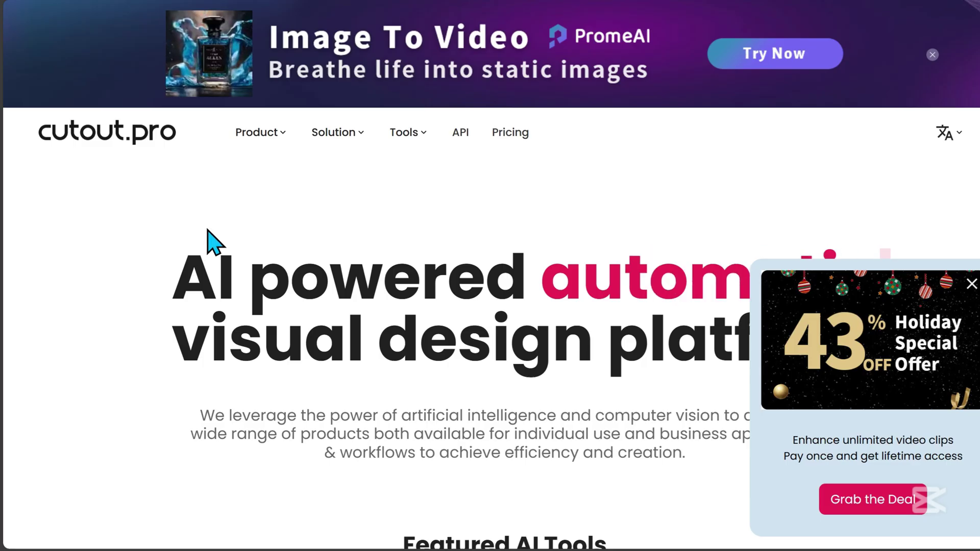
{"action": "mouse_move", "coordinate": [244, 148]}
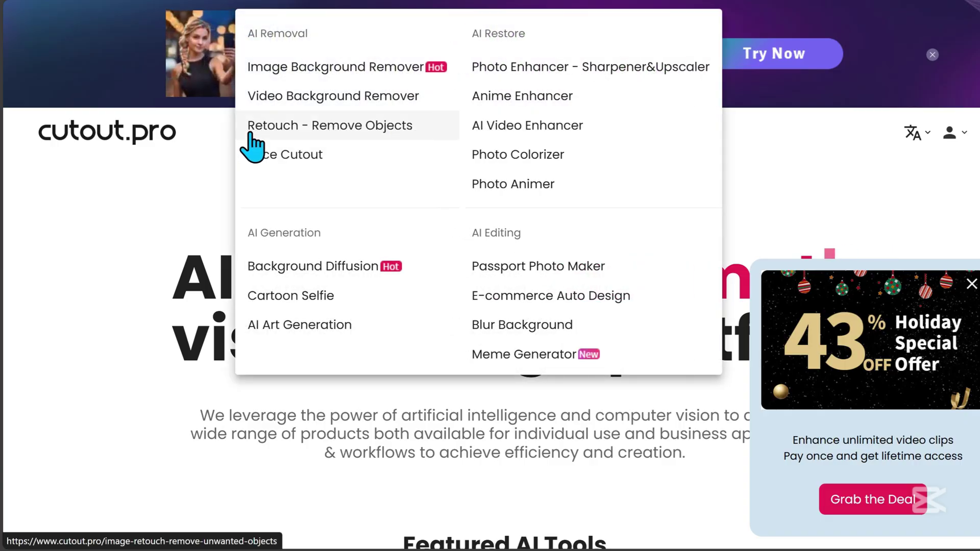
{"action": "left_click", "coordinate": [305, 69]}
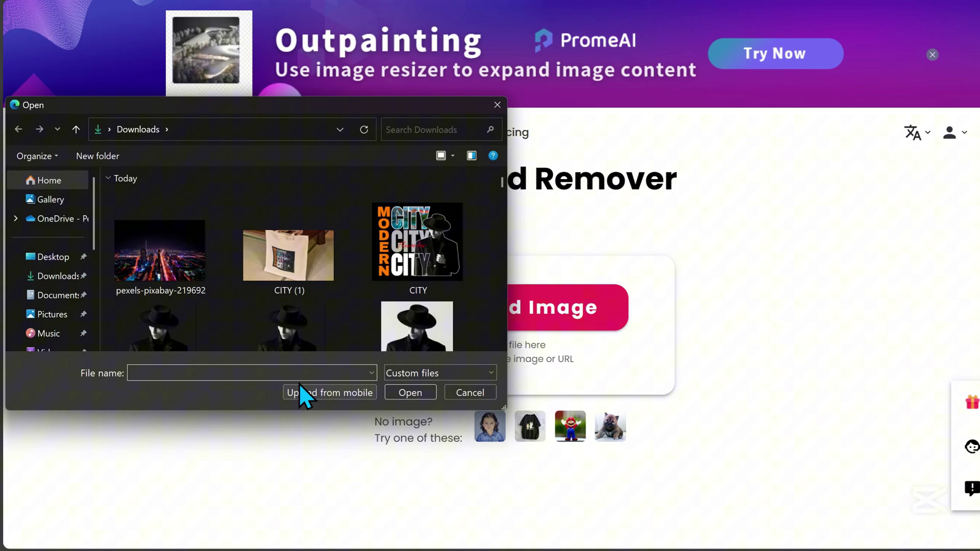
{"action": "scroll", "coordinate": [330, 302], "scroll_direction": "down", "scroll_amount": 1}
{"action": "left_click", "coordinate": [409, 291]}
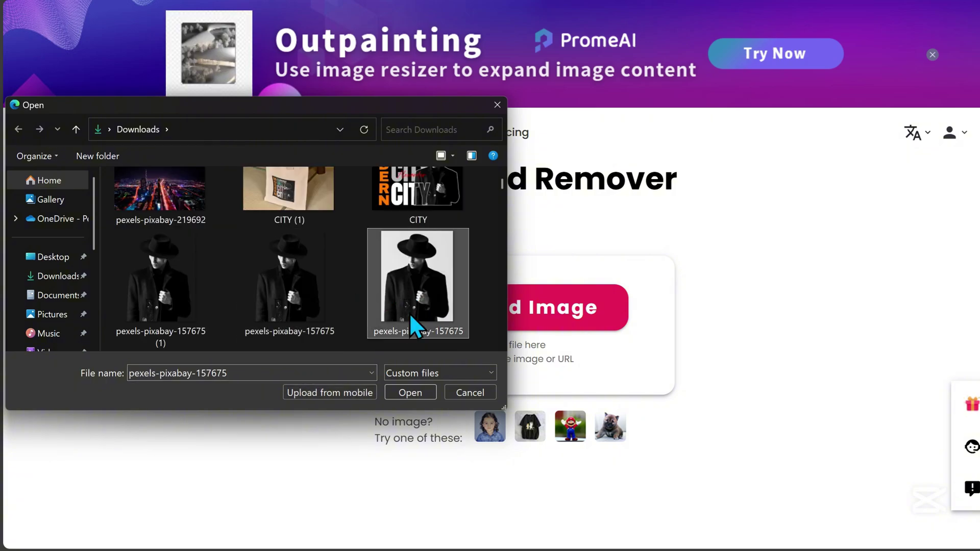
{"action": "left_click", "coordinate": [409, 393]}
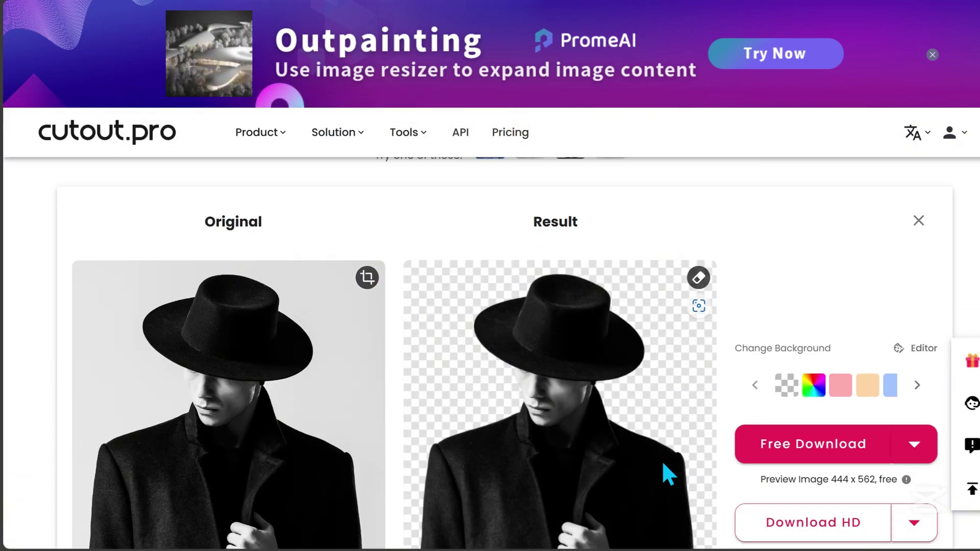
Download the background-free cutout as a PNG
{"action": "scroll", "coordinate": [662, 460], "scroll_direction": "down", "scroll_amount": 4}
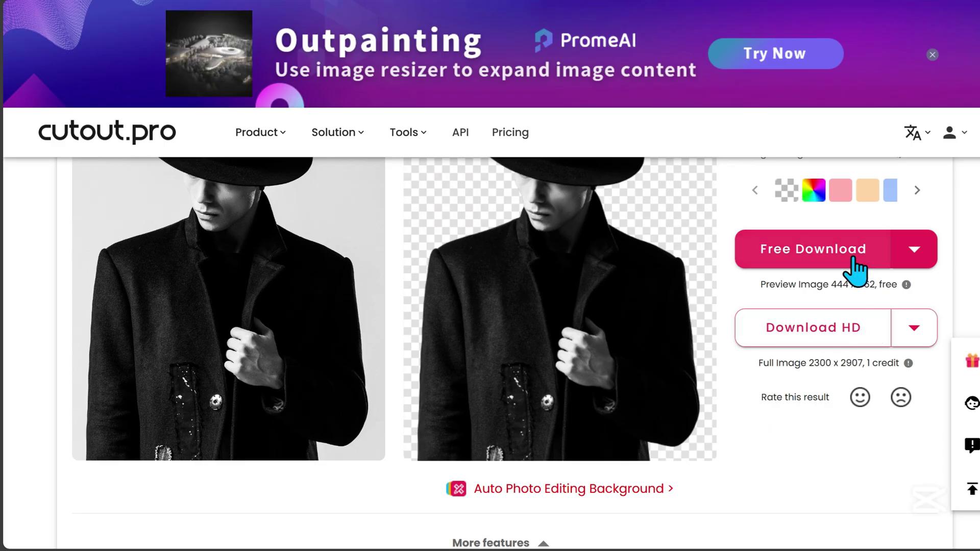
{"action": "mouse_move", "coordinate": [914, 262]}
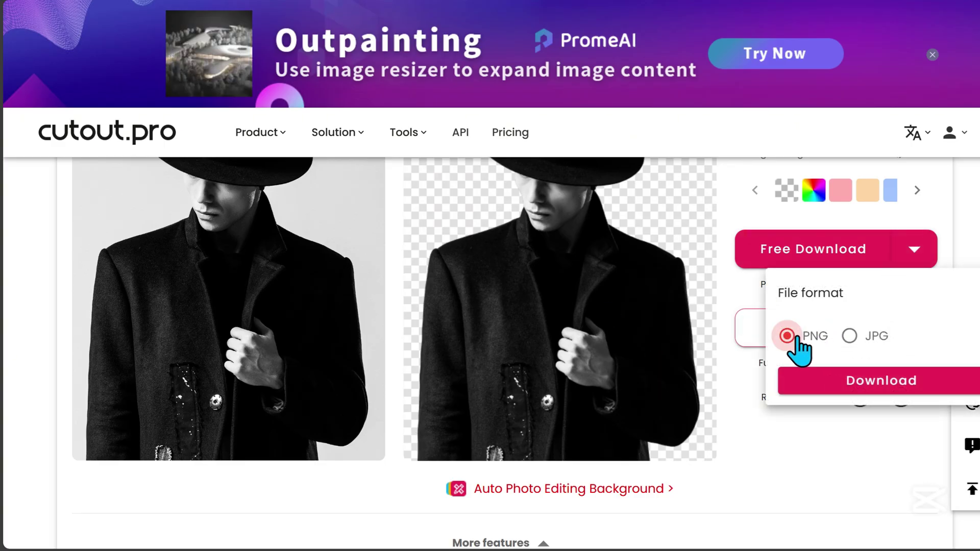
{"action": "left_click", "coordinate": [855, 384]}
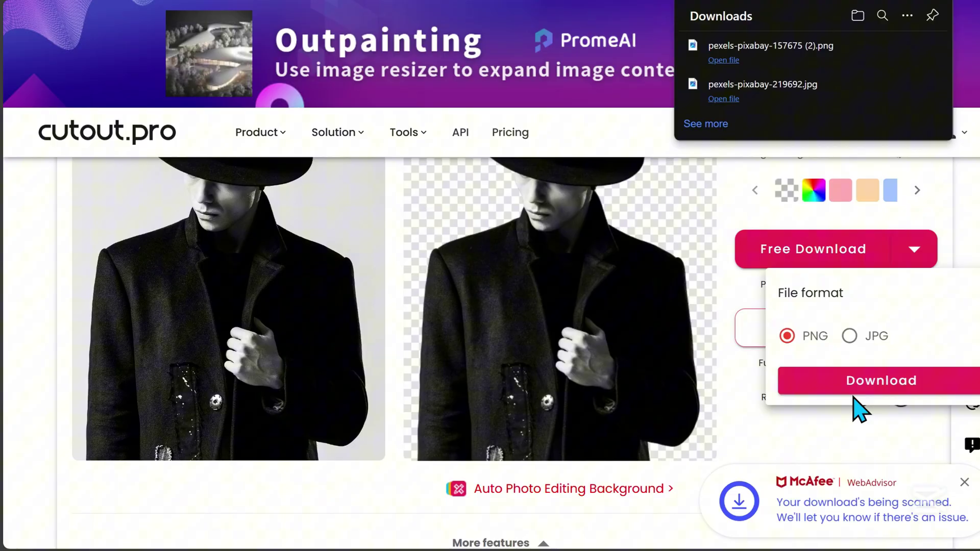
{"action": "scroll", "coordinate": [519, 367], "scroll_direction": "up", "scroll_amount": 3}
Run pexels-pixabay-157675 (2).png through Cutout.Pro's Photo Enhancer and download the result as PNG
{"action": "mouse_move", "coordinate": [262, 131]}
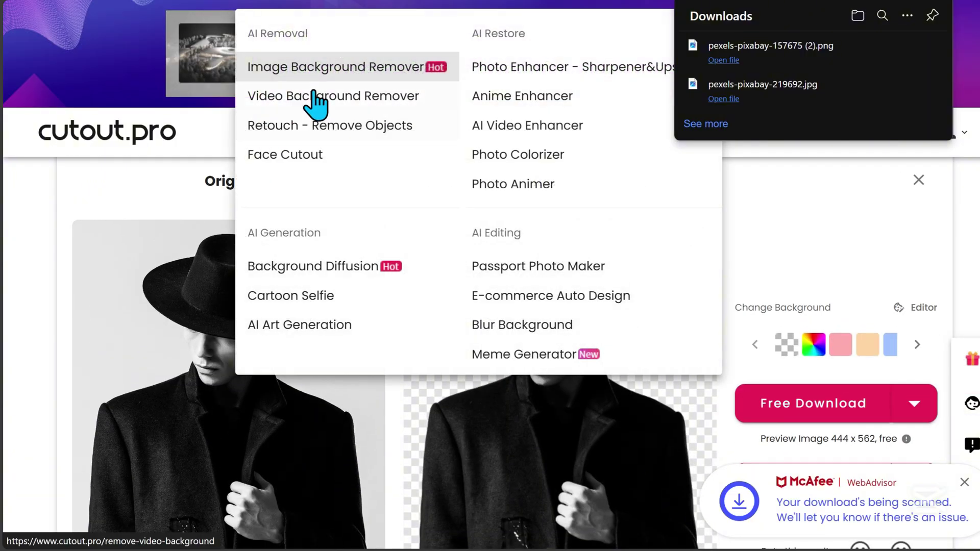
{"action": "left_click", "coordinate": [524, 76]}
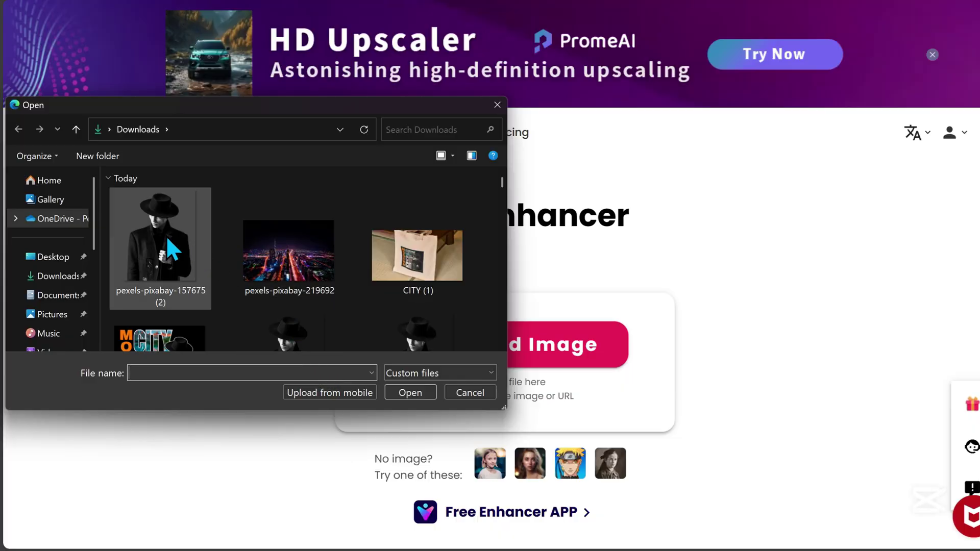
{"action": "left_click", "coordinate": [169, 237]}
{"action": "left_click", "coordinate": [408, 392]}
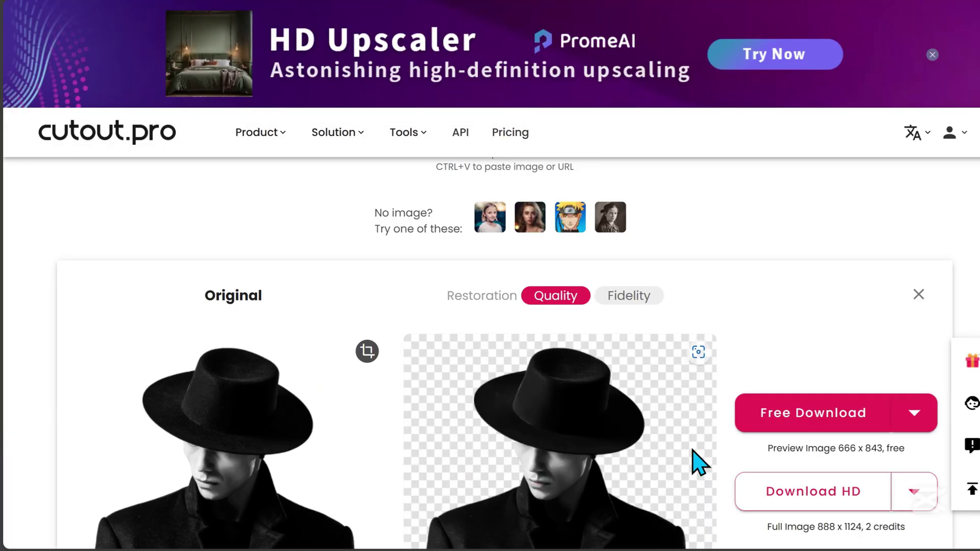
{"action": "left_click", "coordinate": [917, 338]}
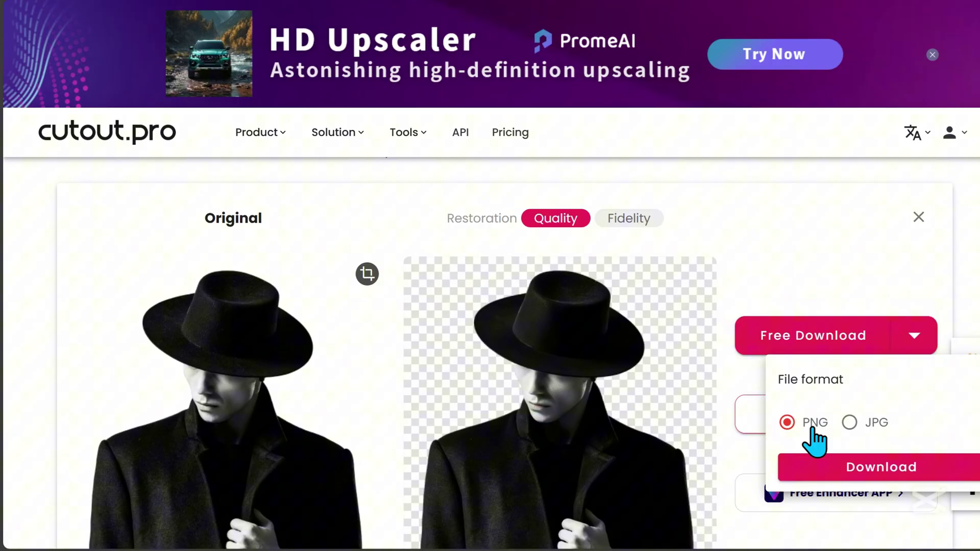
{"action": "left_click", "coordinate": [868, 468]}
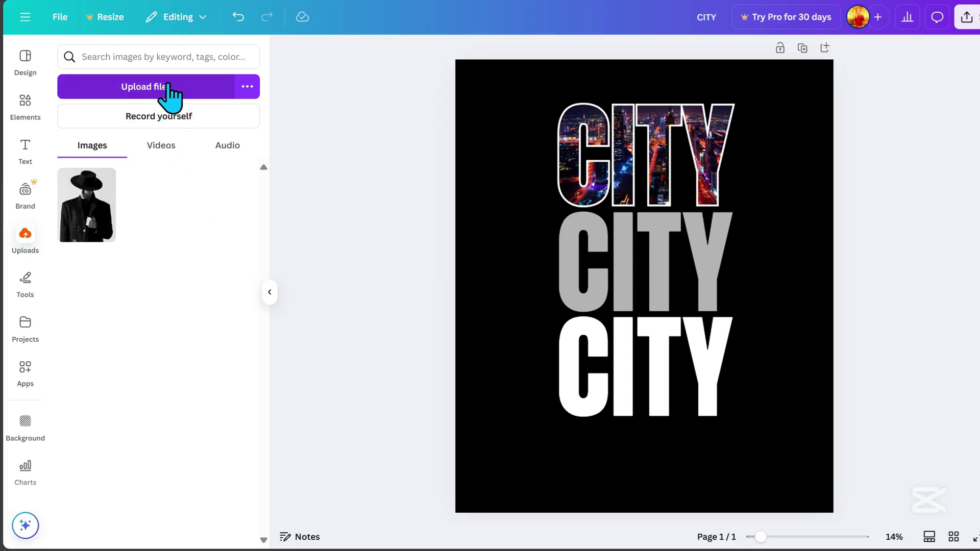
Upload the enhanced man-in-hat cutout PNG and place it on the design
{"action": "left_click", "coordinate": [168, 84]}
{"action": "left_click", "coordinate": [157, 244]}
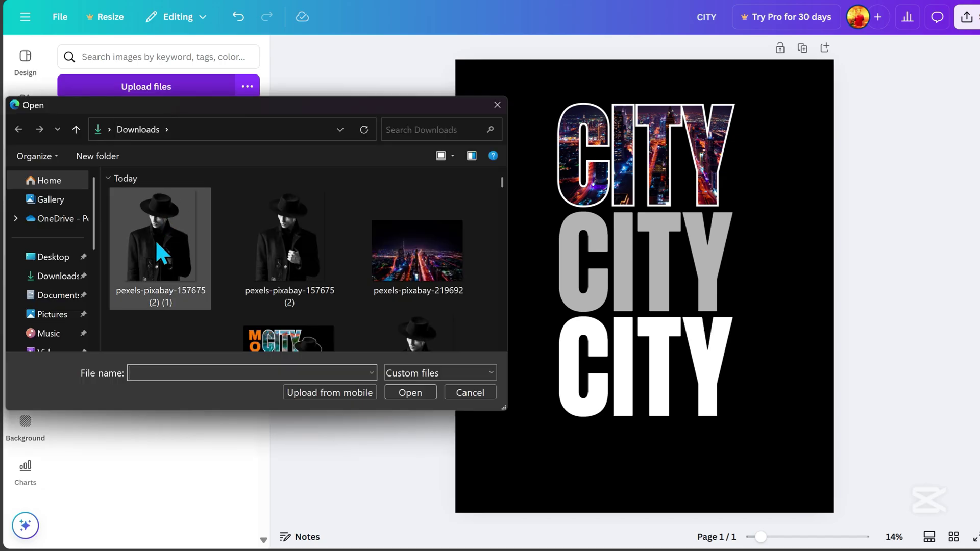
{"action": "left_click", "coordinate": [413, 392]}
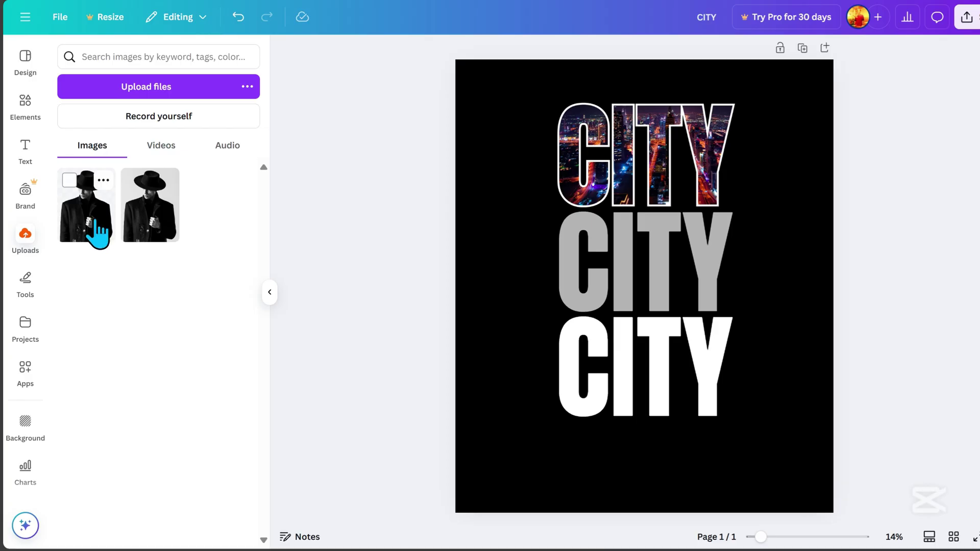
{"action": "left_click_drag", "start_coordinate": [96, 229], "coordinate": [801, 324]}
Select the CITY stack and photo together, shift left, shrink slightly and reposition
{"action": "left_click_drag", "start_coordinate": [930, 456], "coordinate": [506, 111]}
{"action": "left_click_drag", "start_coordinate": [820, 337], "coordinate": [771, 339]}
{"action": "left_click_drag", "start_coordinate": [819, 92], "coordinate": [775, 137]}
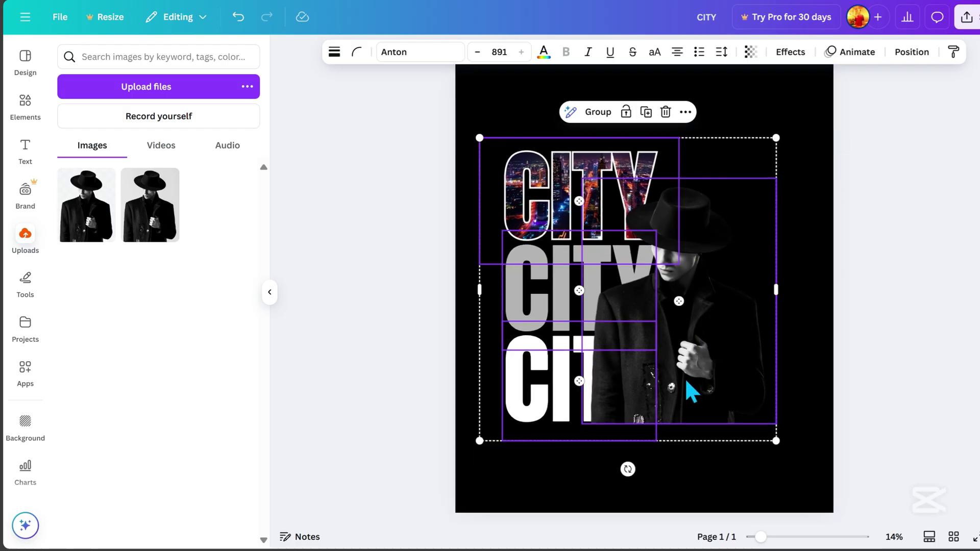
{"action": "left_click_drag", "start_coordinate": [687, 383], "coordinate": [720, 355]}
{"action": "left_click", "coordinate": [733, 320]}
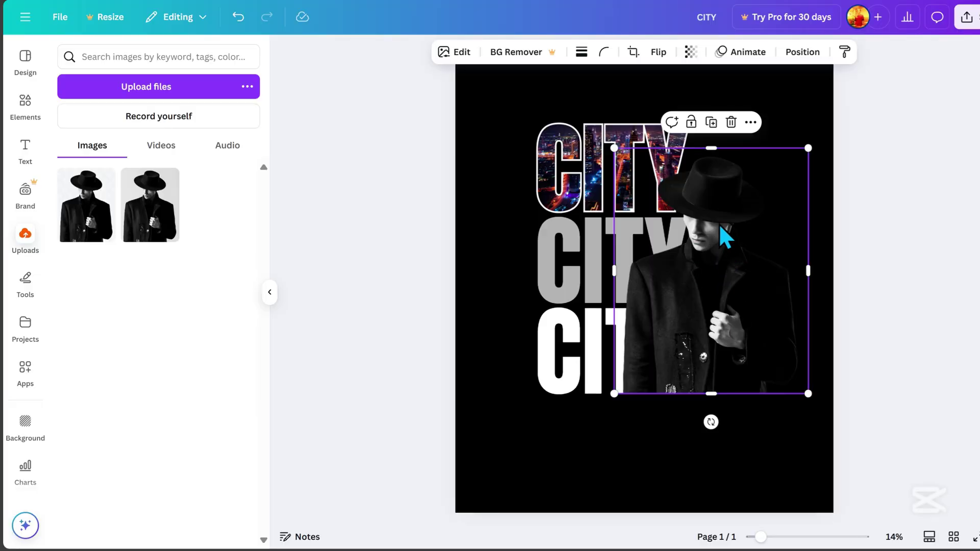
Give the man-in-hat photo a white Glow shadow
{"action": "left_click", "coordinate": [456, 51]}
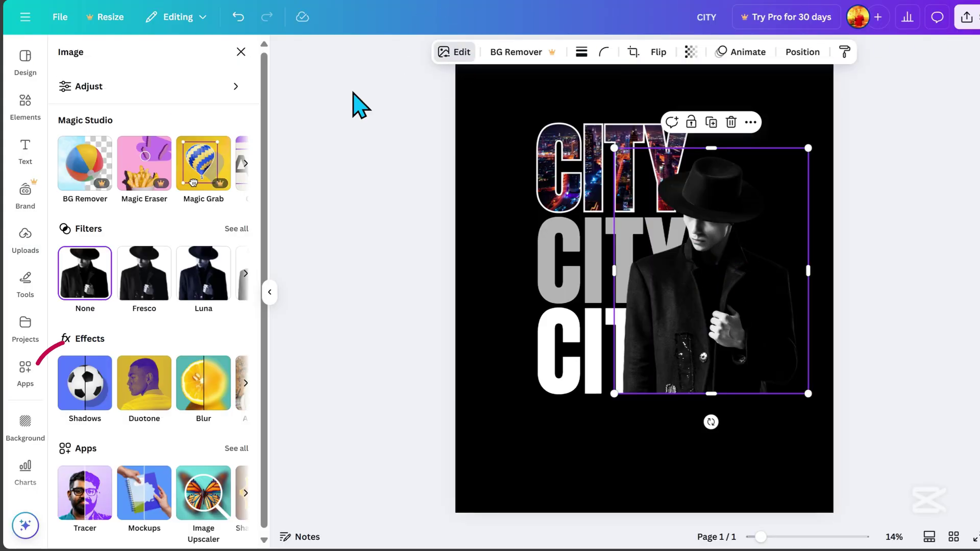
{"action": "scroll", "coordinate": [143, 326], "scroll_direction": "down", "scroll_amount": 1}
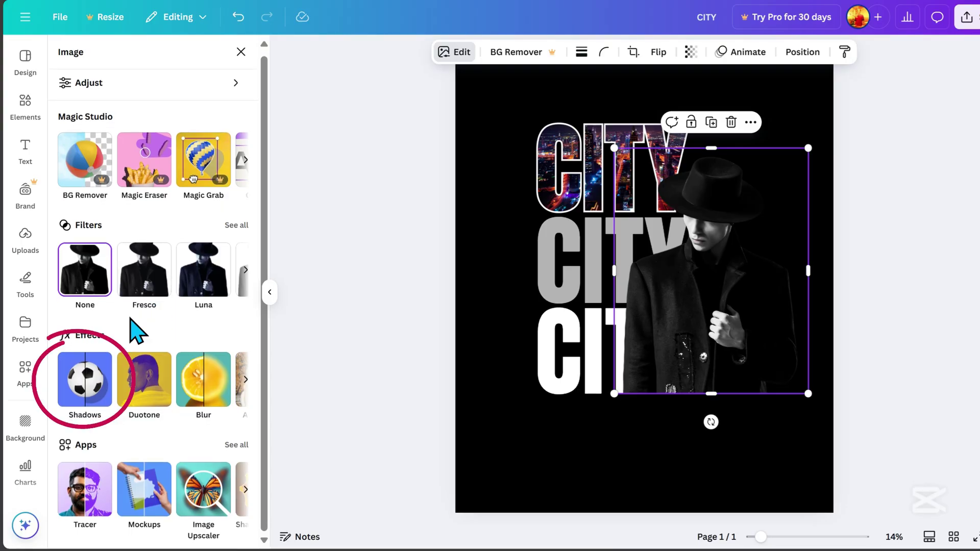
{"action": "left_click", "coordinate": [87, 389]}
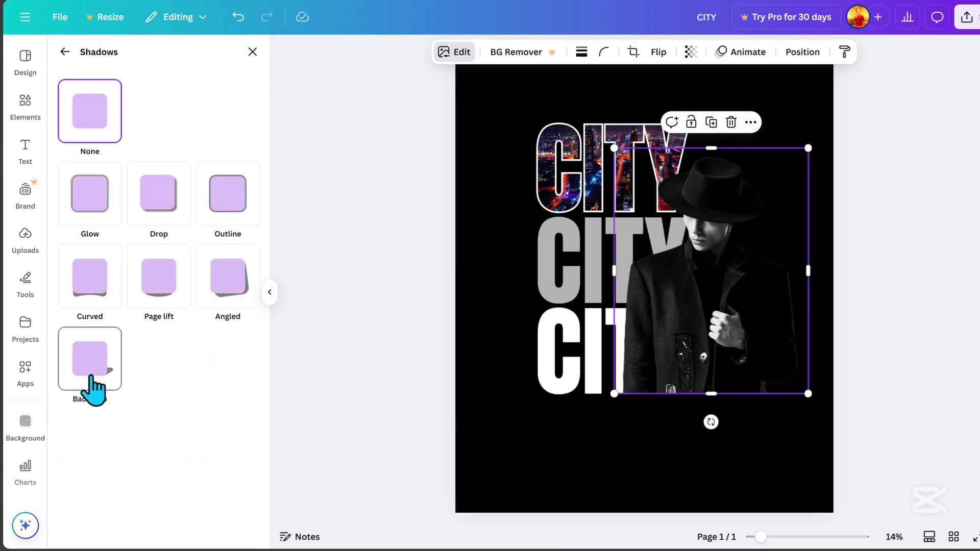
{"action": "left_click", "coordinate": [95, 214]}
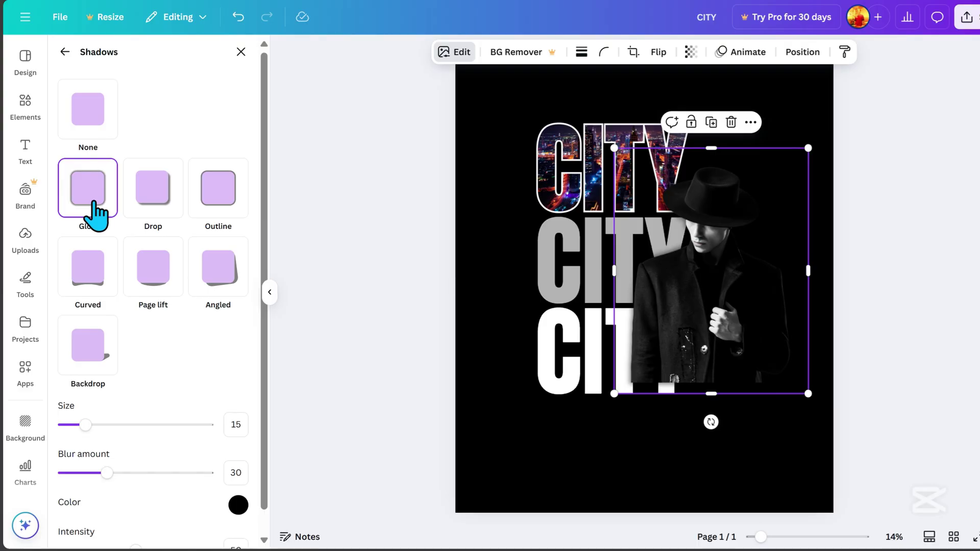
{"action": "scroll", "coordinate": [175, 398], "scroll_direction": "down", "scroll_amount": 1}
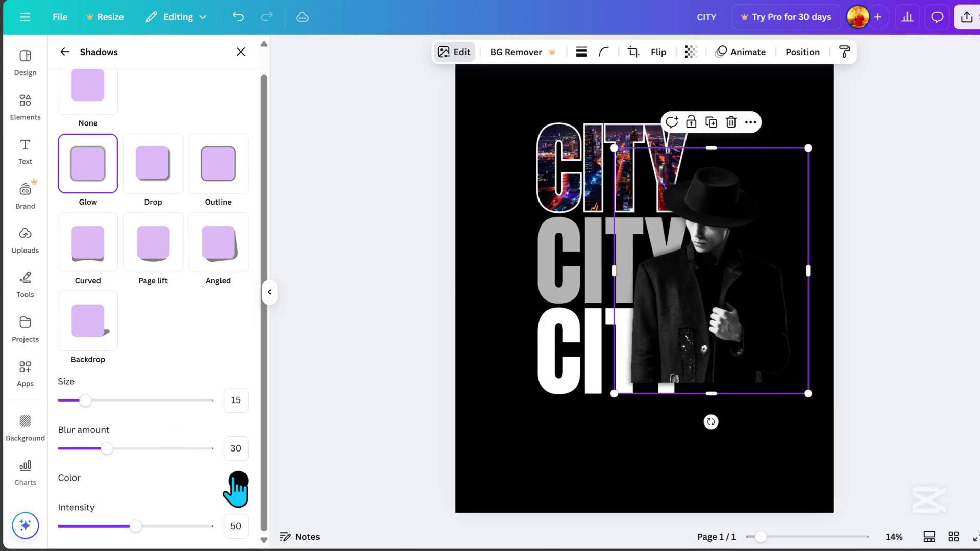
{"action": "left_click", "coordinate": [237, 480]}
{"action": "left_click_drag", "start_coordinate": [242, 411], "coordinate": [228, 318]}
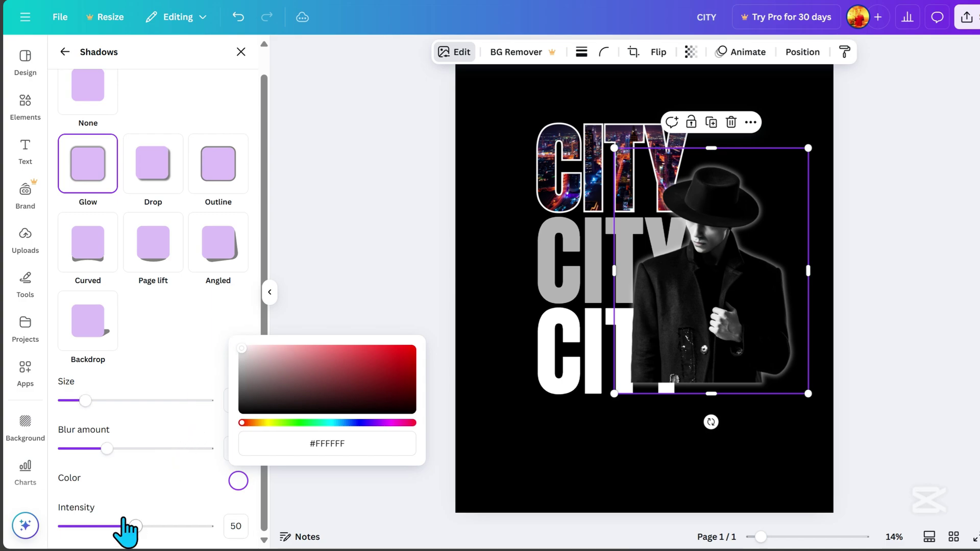
Set the glow to intensity 100, blur 0 and size 15
{"action": "left_click_drag", "start_coordinate": [131, 528], "coordinate": [228, 523]}
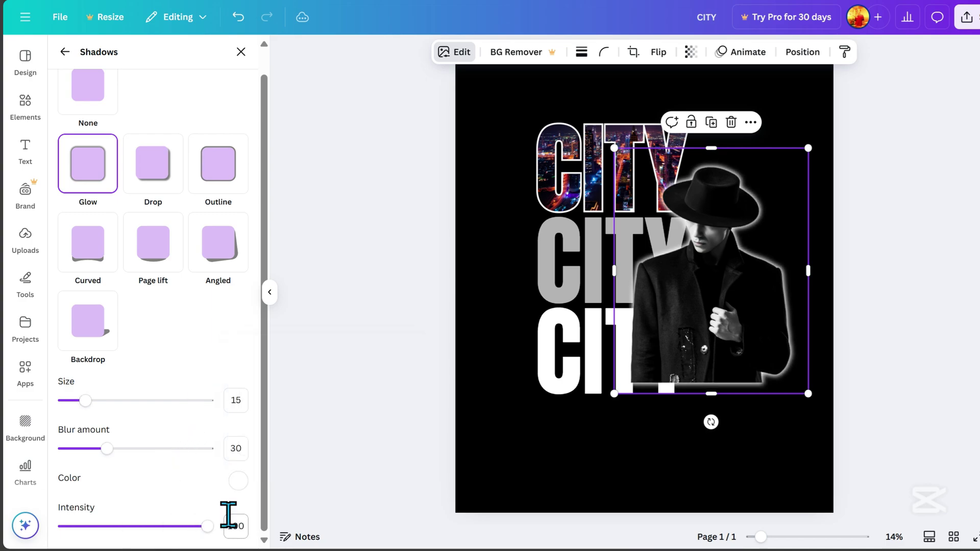
{"action": "left_click_drag", "start_coordinate": [106, 448], "coordinate": [23, 449]}
{"action": "left_click", "coordinate": [92, 400]}
{"action": "double_click", "coordinate": [235, 399]}
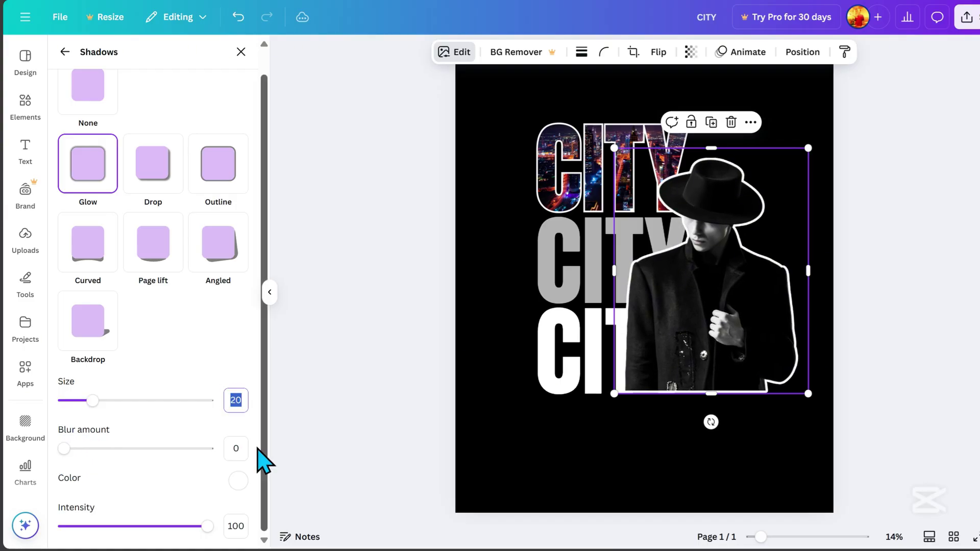
{"action": "type", "text": "15"}
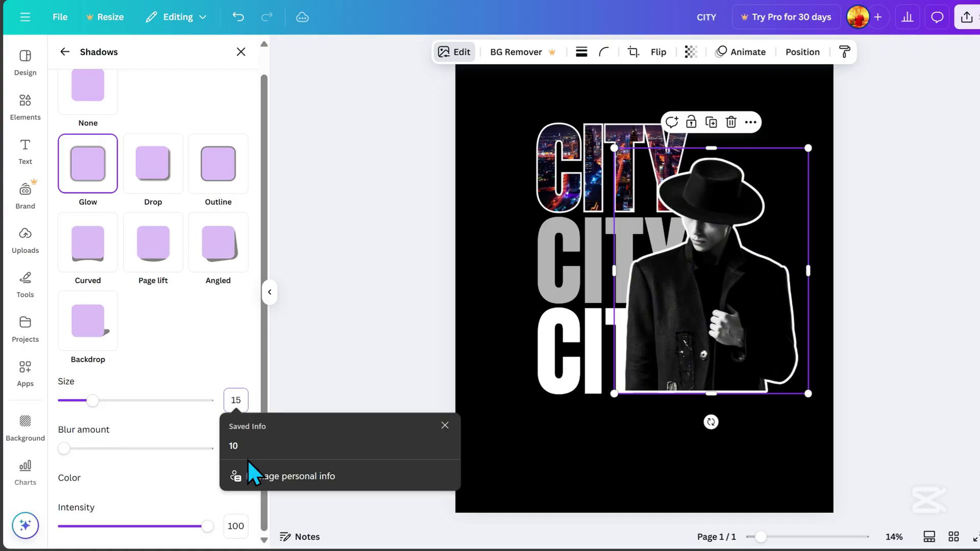
{"action": "left_click", "coordinate": [232, 357]}
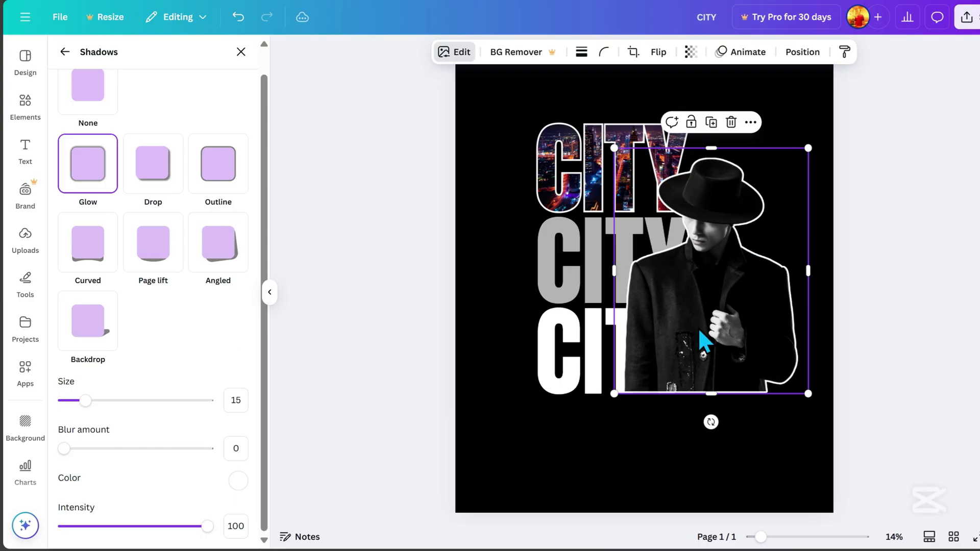
Duplicate the bottom CITY text and nudge the copy into place over the man
{"action": "key", "text": "Escape"}
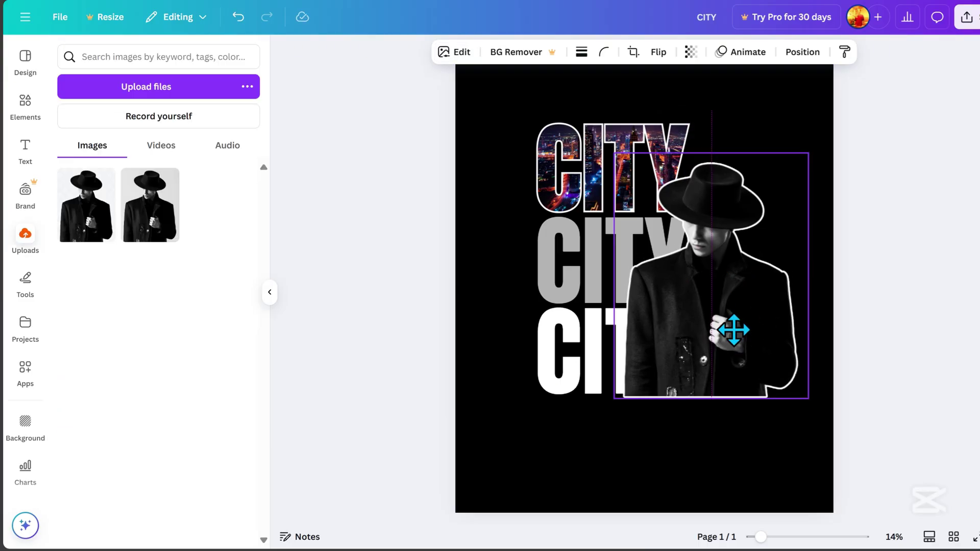
{"action": "key", "text": "Escape"}
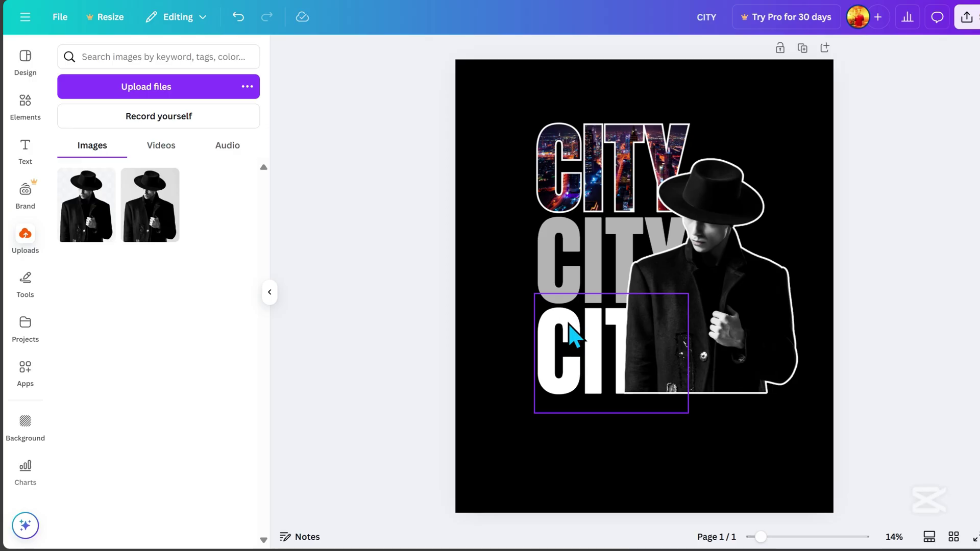
{"action": "left_click", "coordinate": [556, 348]}
{"action": "left_click", "coordinate": [624, 270]}
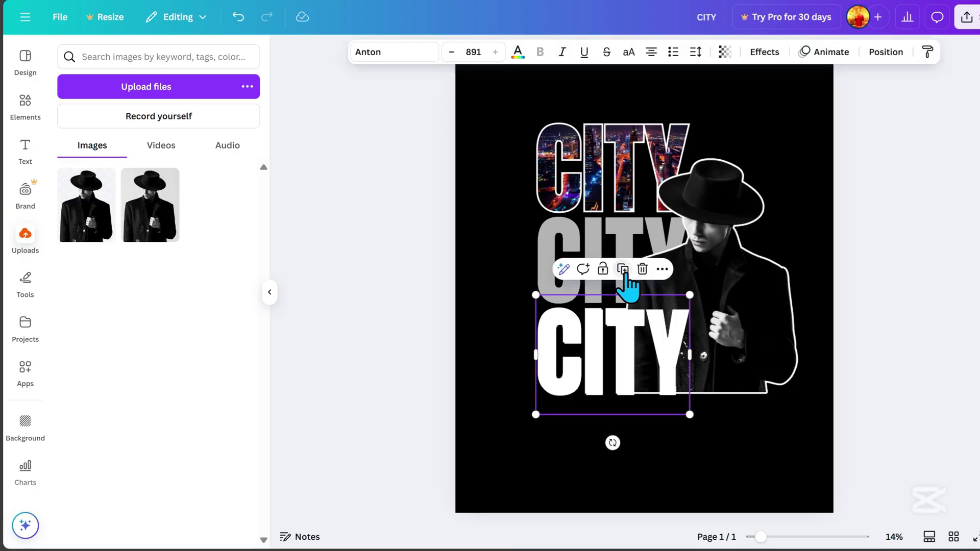
{"action": "left_click_drag", "start_coordinate": [632, 352], "coordinate": [623, 357]}
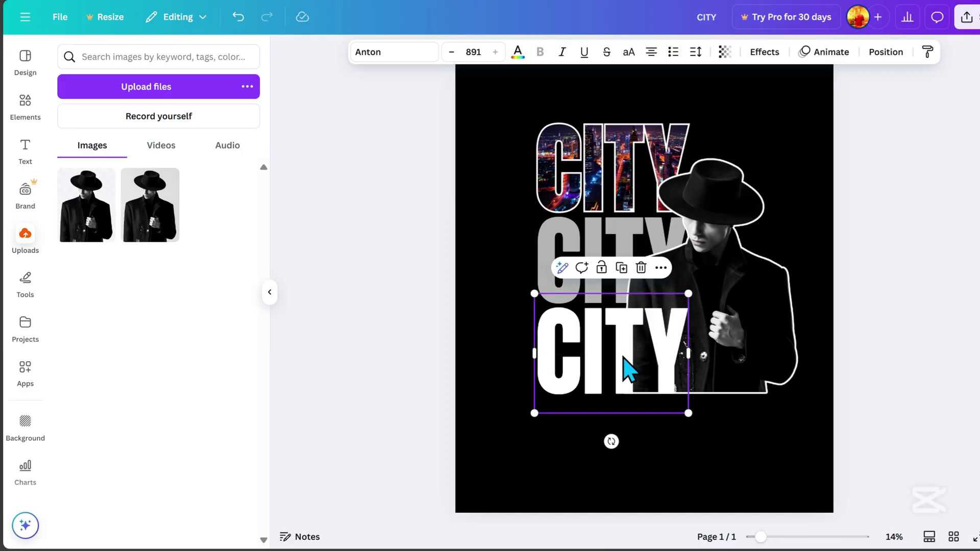
Apply the Hollow effect to the CITY copy and drag its thickness down thin
{"action": "left_click", "coordinate": [761, 57]}
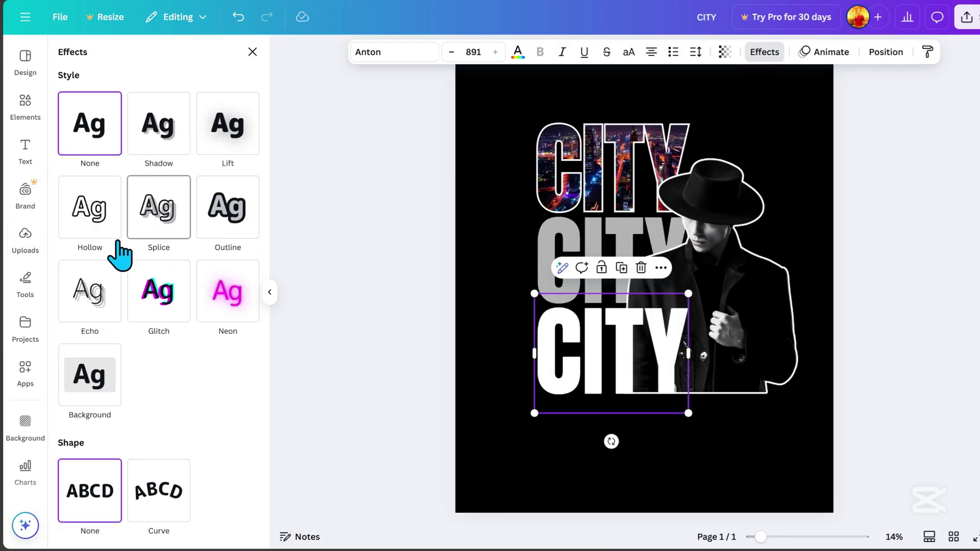
{"action": "left_click", "coordinate": [94, 225]}
{"action": "left_click", "coordinate": [100, 282]}
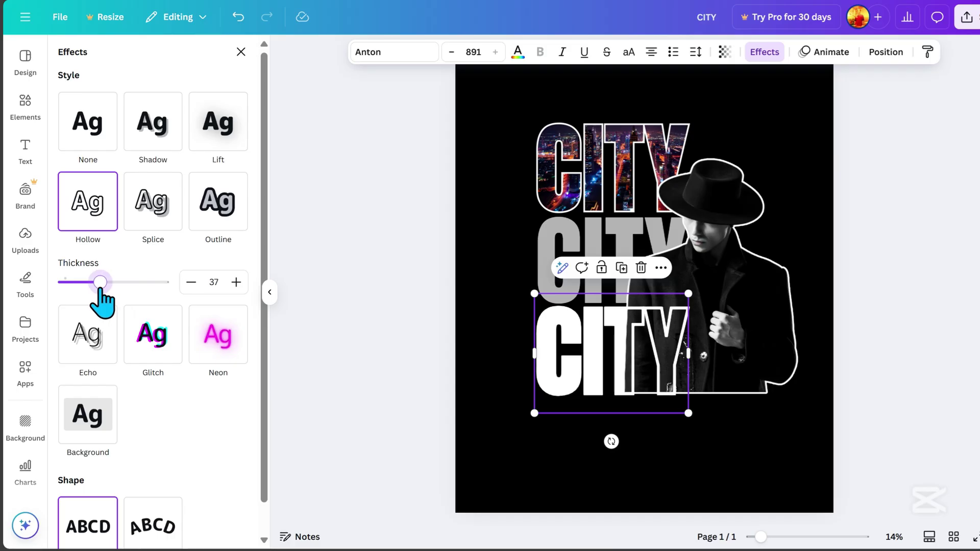
{"action": "left_click_drag", "start_coordinate": [100, 283], "coordinate": [59, 284]}
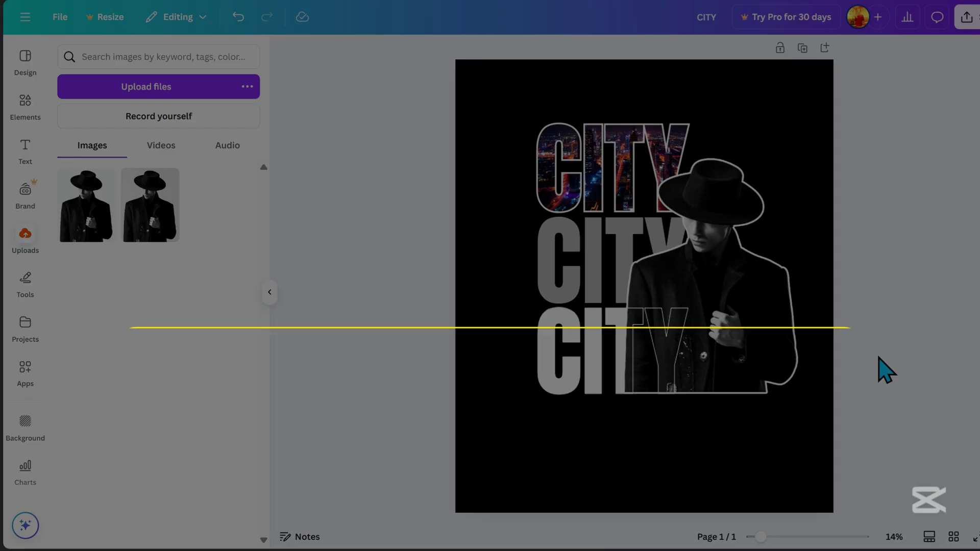
Add a heading reading MODERN in the Archivo Black font
{"action": "left_click", "coordinate": [513, 135]}
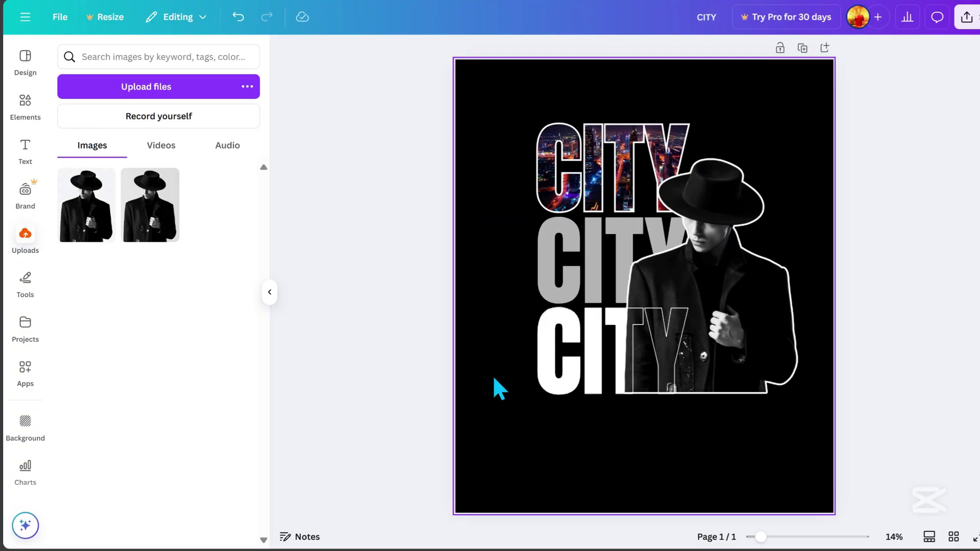
{"action": "left_click", "coordinate": [25, 147]}
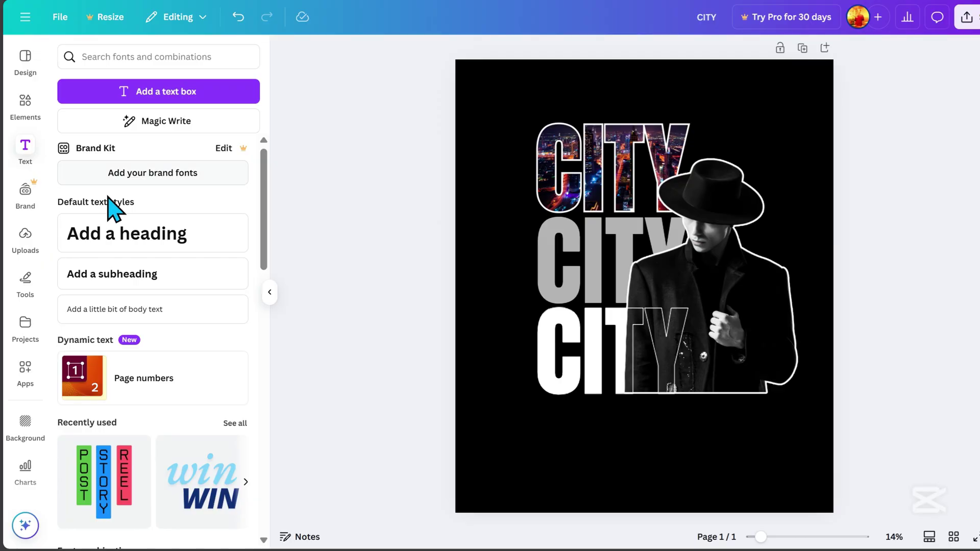
{"action": "left_click", "coordinate": [130, 239]}
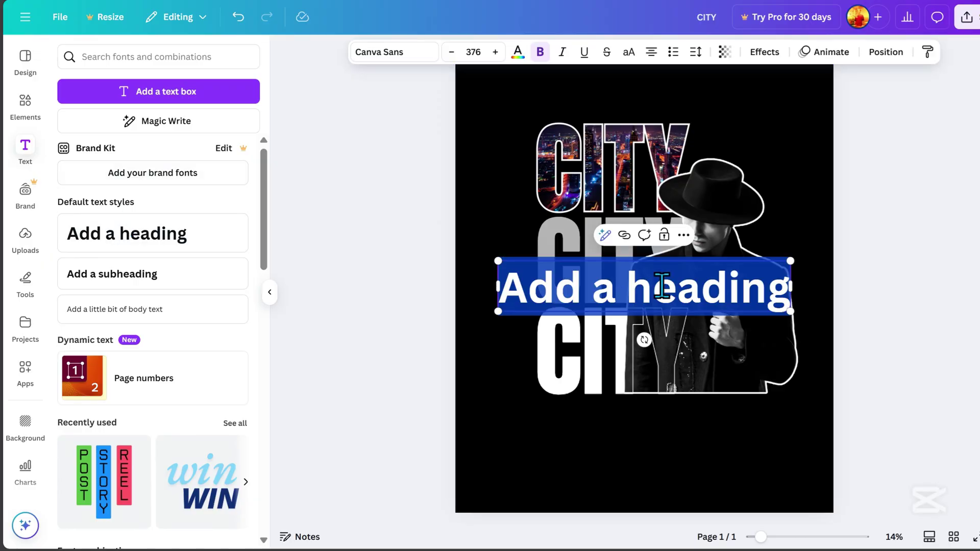
{"action": "type", "text": "MODERN"}
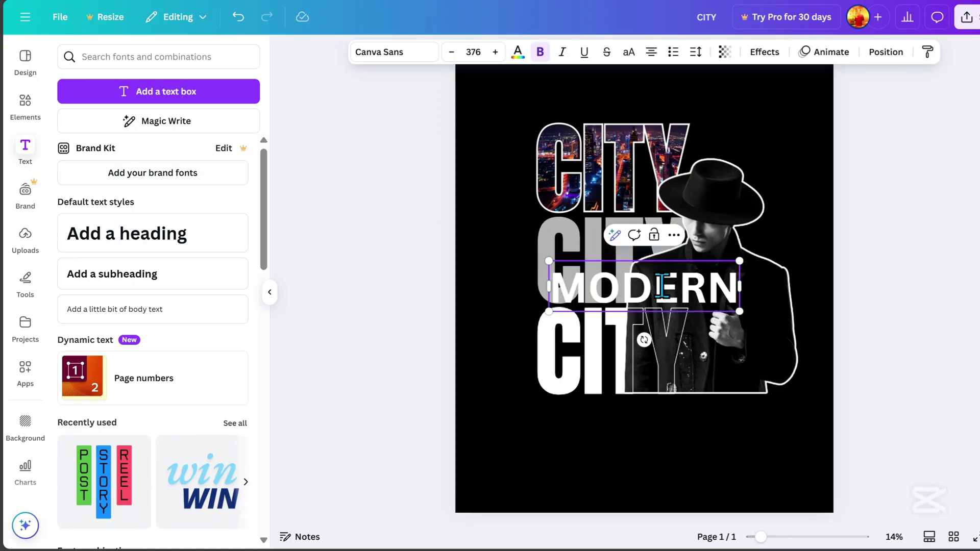
{"action": "left_click", "coordinate": [390, 55]}
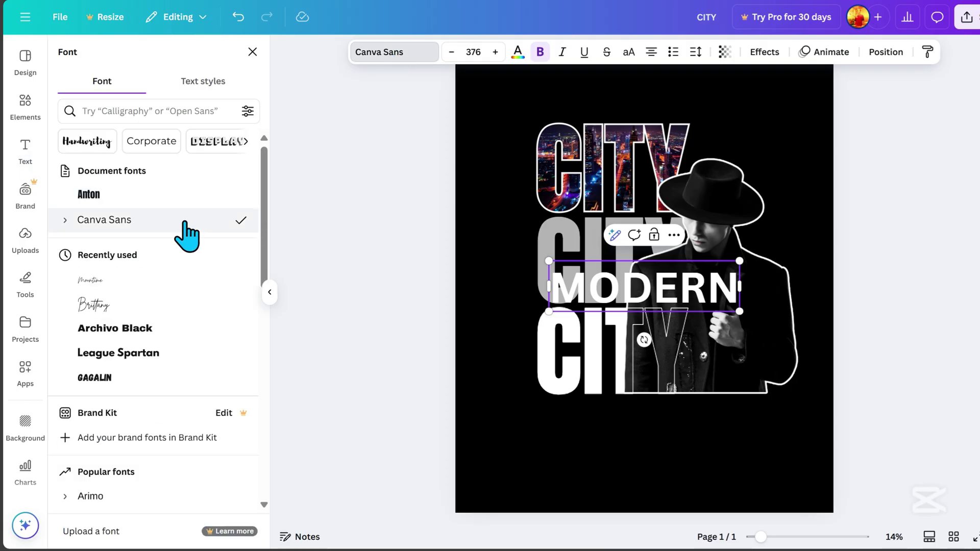
{"action": "left_click", "coordinate": [148, 329]}
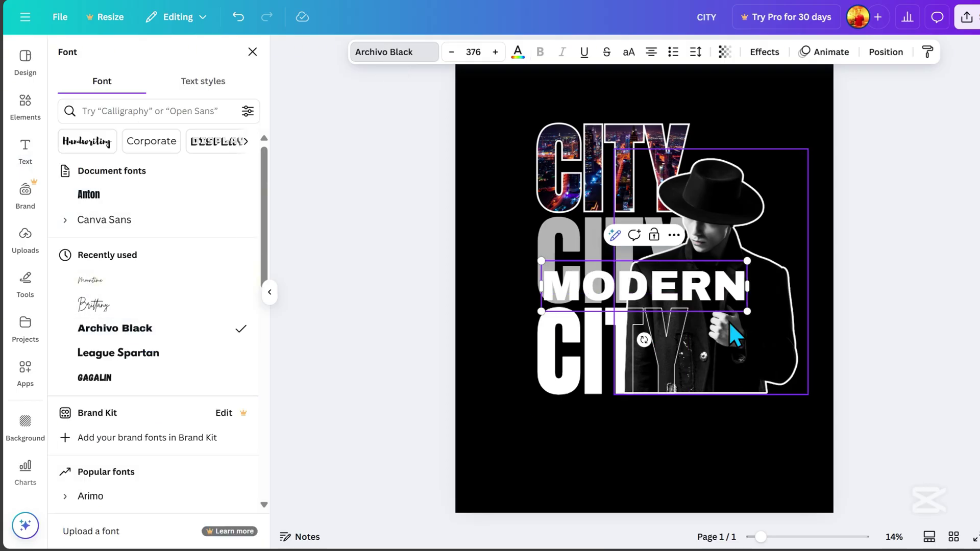
Stack MODERN vertically beside the CITY words, line spacing 0.81, and enlarge it
{"action": "left_click_drag", "start_coordinate": [753, 289], "coordinate": [592, 296]}
{"action": "left_click_drag", "start_coordinate": [575, 417], "coordinate": [516, 234]}
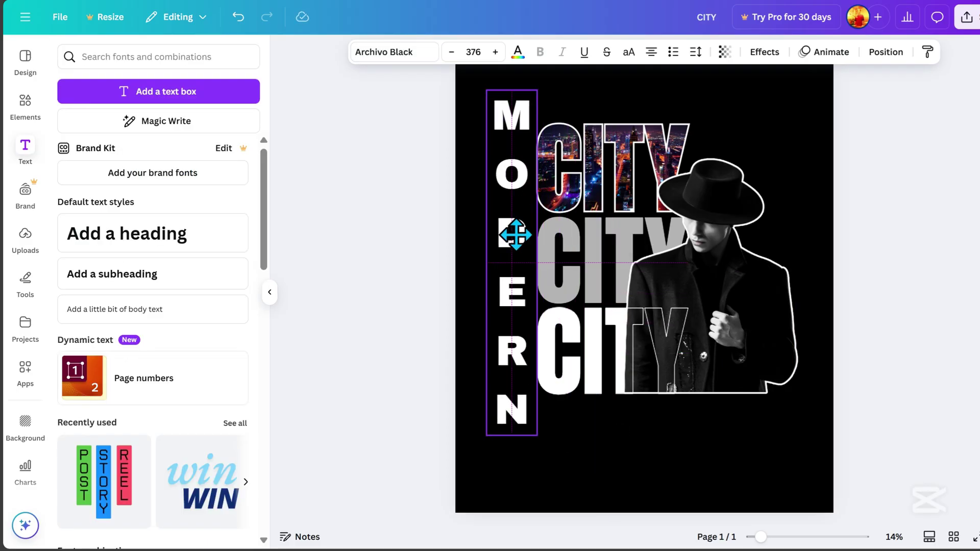
{"action": "left_click", "coordinate": [695, 52]}
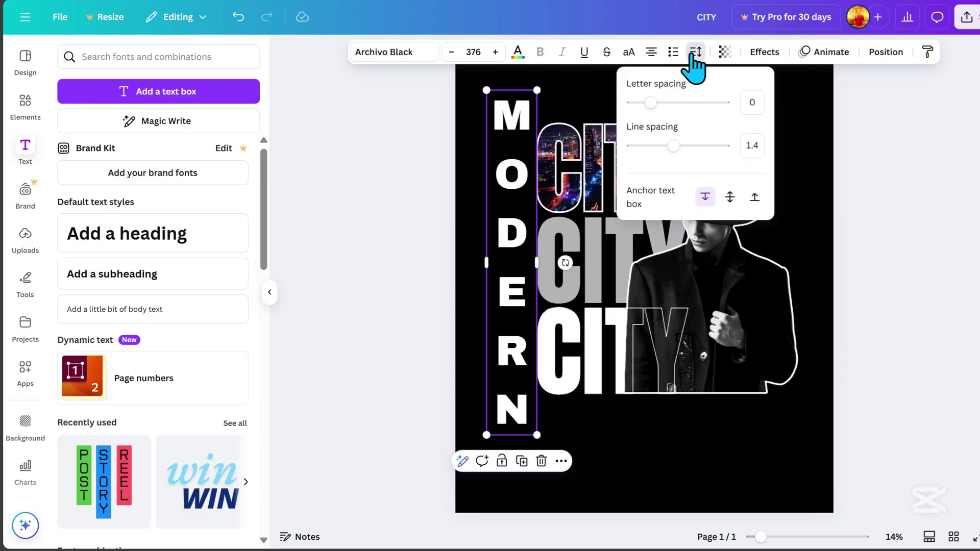
{"action": "left_click_drag", "start_coordinate": [674, 146], "coordinate": [646, 152]}
{"action": "left_click", "coordinate": [564, 199]}
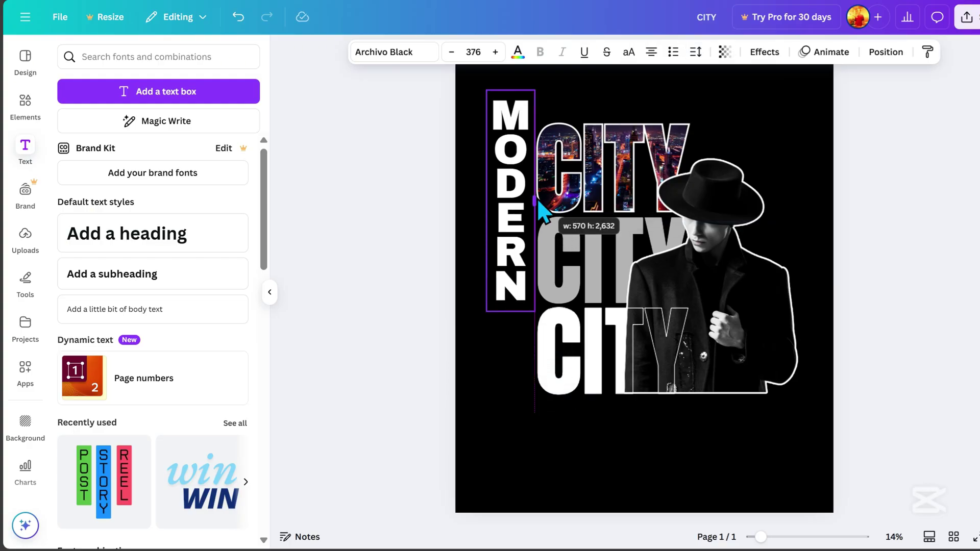
{"action": "left_click_drag", "start_coordinate": [537, 310], "coordinate": [550, 406]}
{"action": "key", "text": "Escape"}
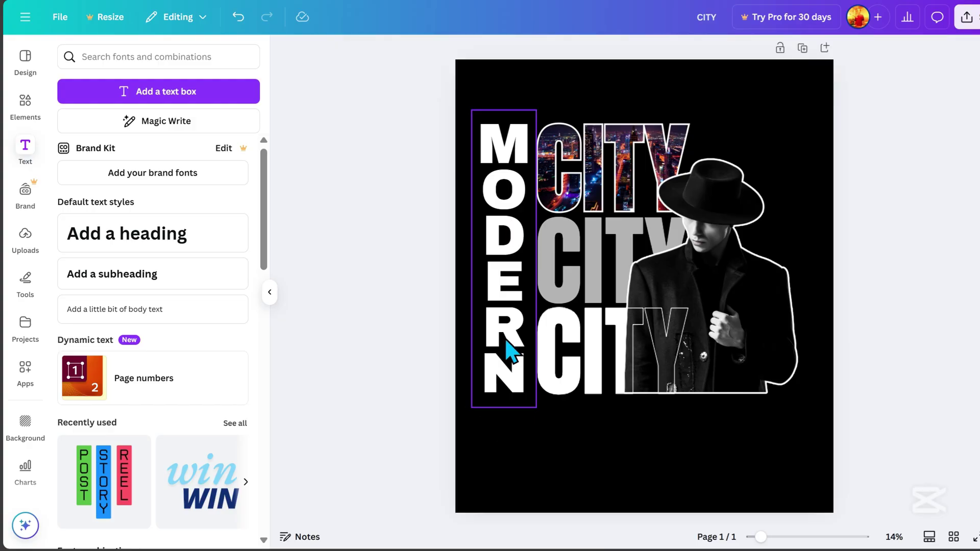
{"action": "left_click", "coordinate": [510, 352]}
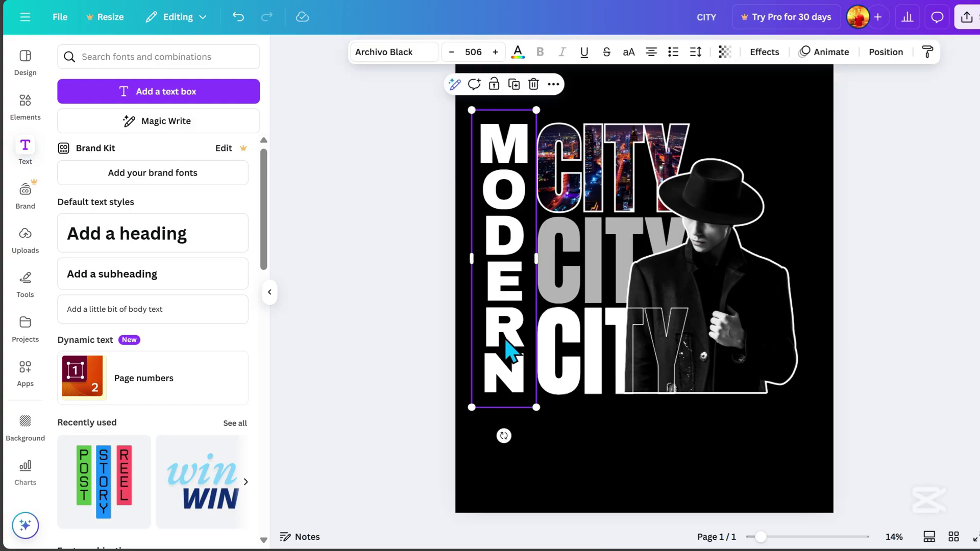
Colour the MODERN text orange using a new custom colour
{"action": "left_click", "coordinate": [518, 54]}
{"action": "left_click", "coordinate": [72, 146]}
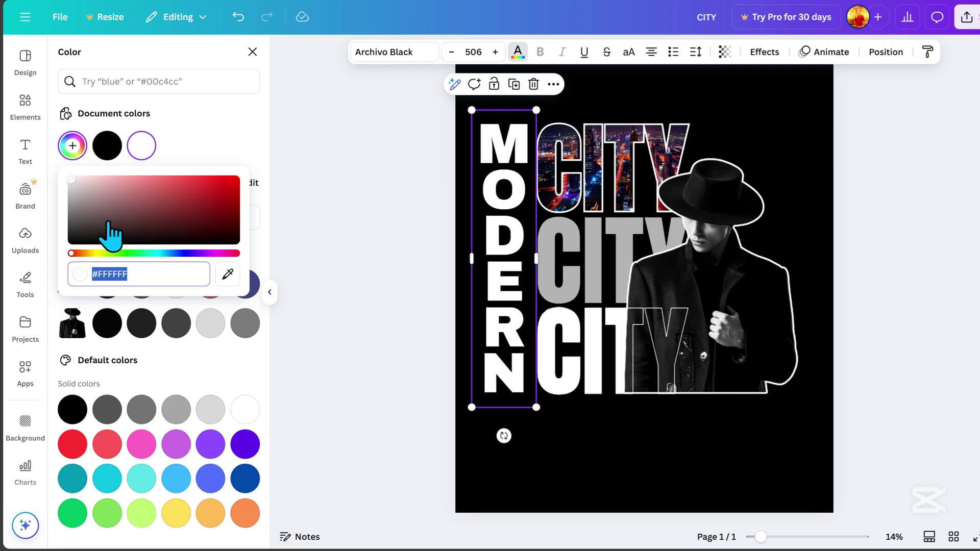
{"action": "mouse_move", "coordinate": [109, 234]}
{"action": "left_mouse_down"}
{"action": "mouse_move", "coordinate": [175, 193]}
{"action": "mouse_move", "coordinate": [276, 176]}
{"action": "left_mouse_up"}
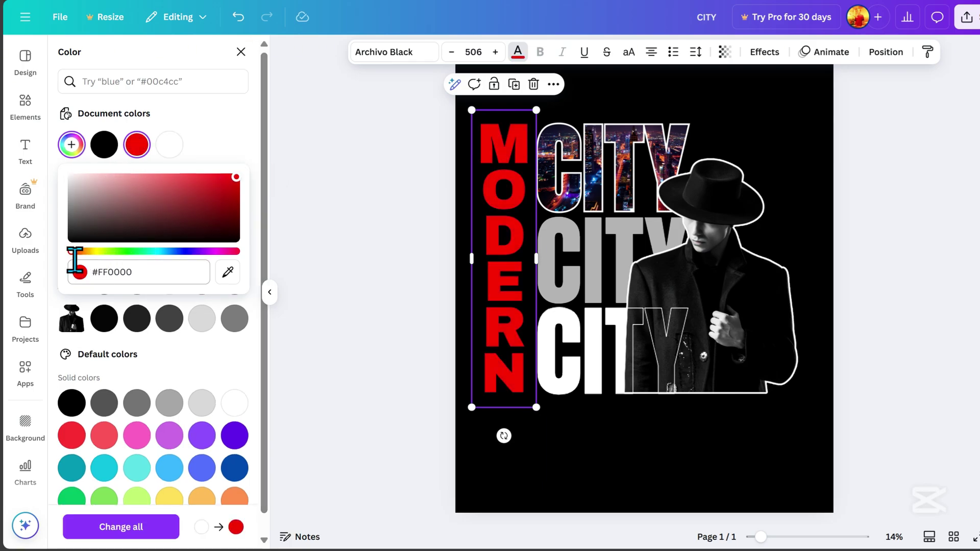
{"action": "left_click_drag", "start_coordinate": [72, 252], "coordinate": [88, 252]}
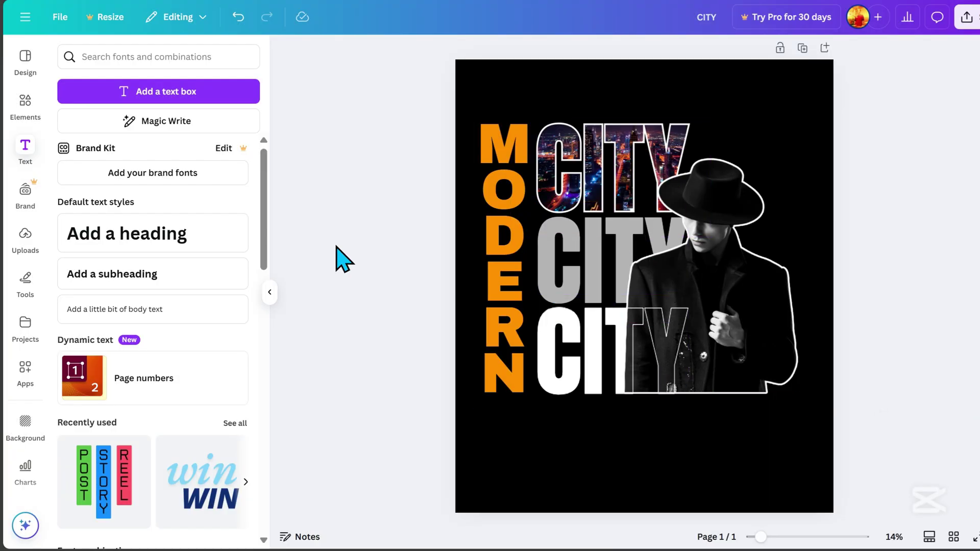
Add a subheading with the name in Moontime script, enlarged across the middle CITY
{"action": "left_click", "coordinate": [75, 278]}
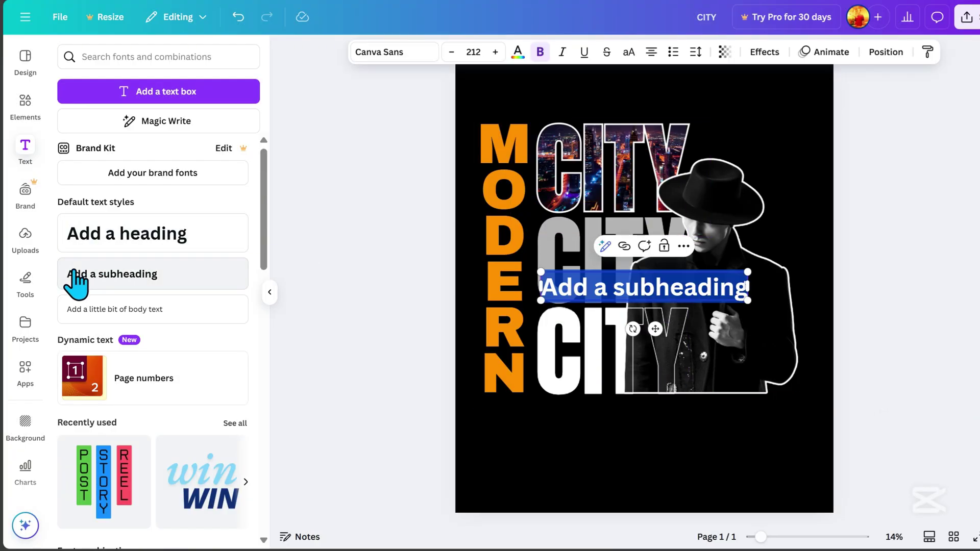
{"action": "type", "text": "Alexander"}
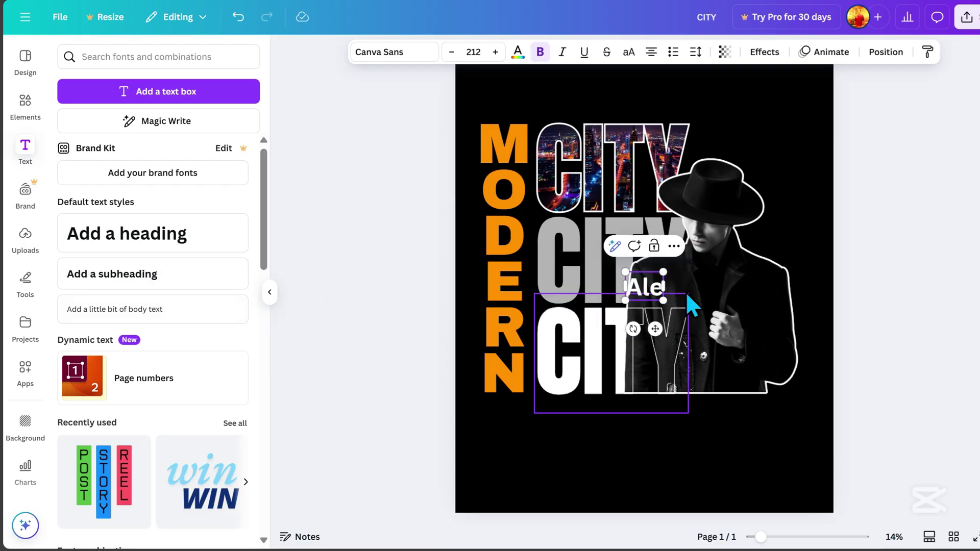
{"action": "left_click", "coordinate": [391, 52]}
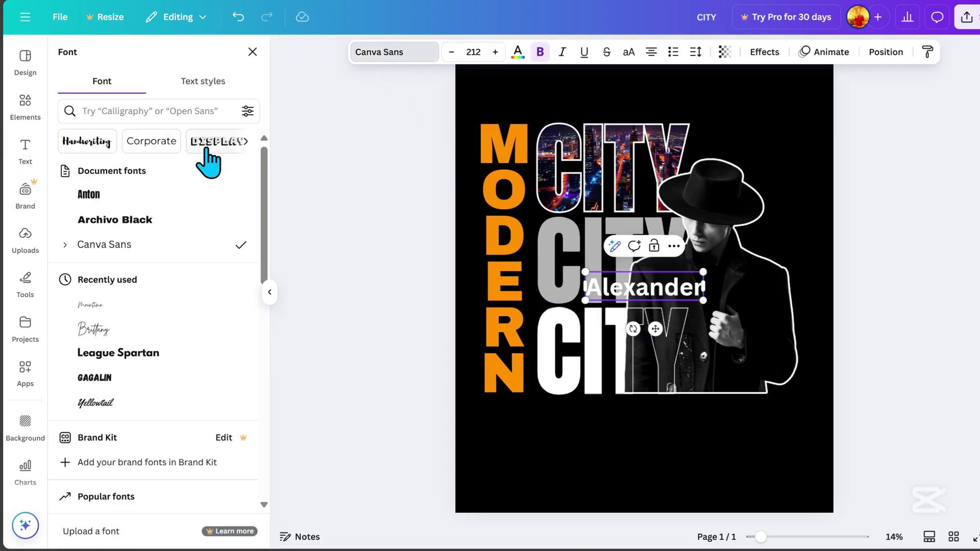
{"action": "left_click", "coordinate": [119, 307]}
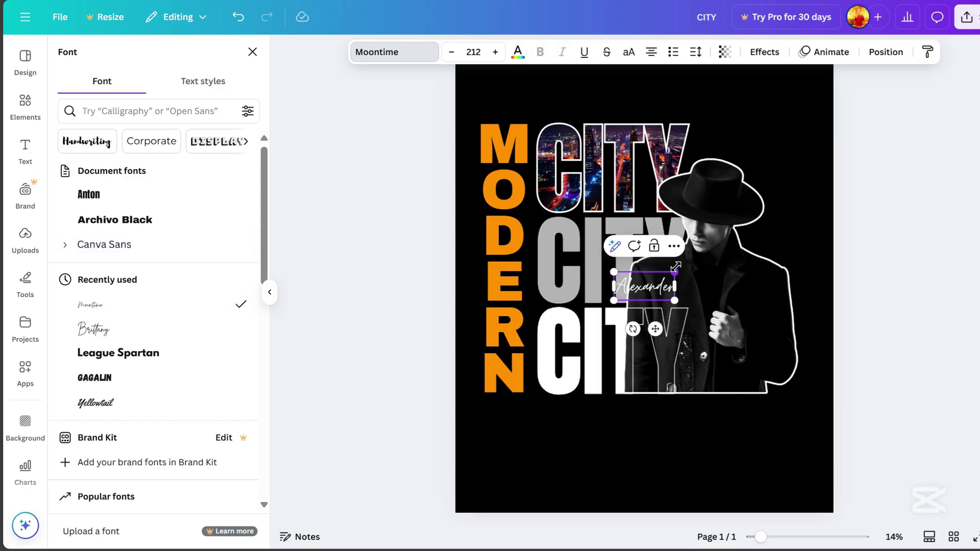
{"action": "mouse_move", "coordinate": [675, 266]}
{"action": "left_mouse_down"}
{"action": "mouse_move", "coordinate": [707, 256]}
{"action": "mouse_move", "coordinate": [650, 271]}
{"action": "mouse_move", "coordinate": [673, 277]}
{"action": "left_mouse_up"}
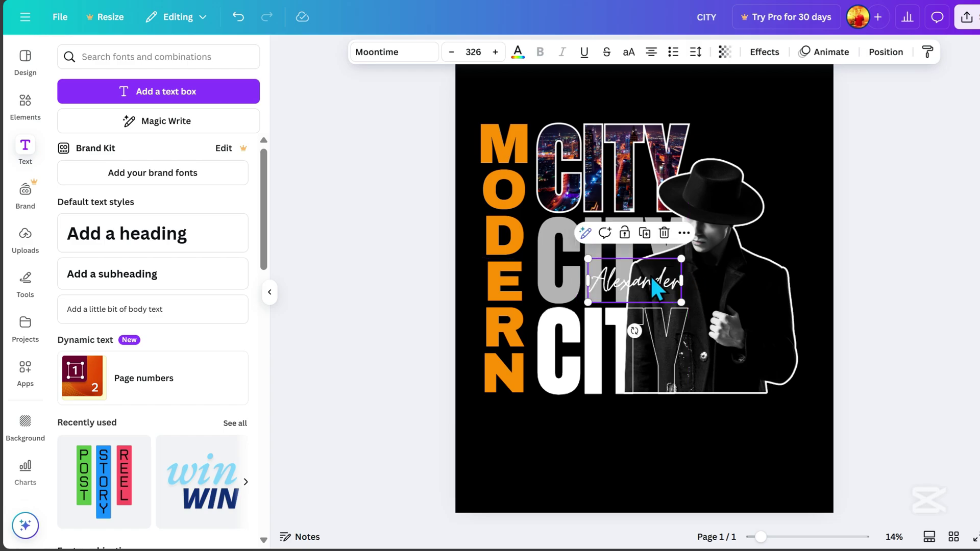
Colour the script name pure red (#FF0000)
{"action": "left_click", "coordinate": [517, 53]}
{"action": "left_click", "coordinate": [72, 146]}
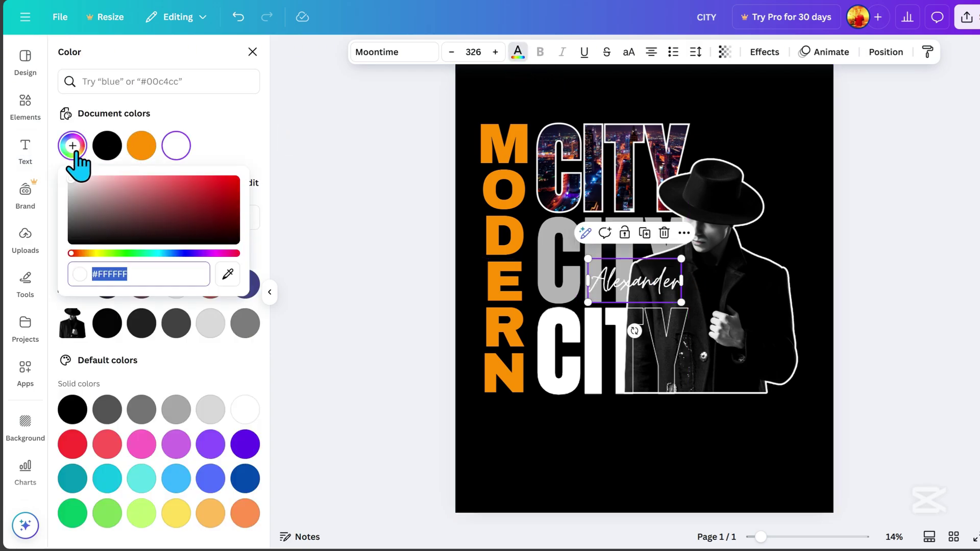
{"action": "left_click_drag", "start_coordinate": [231, 169], "coordinate": [269, 163]}
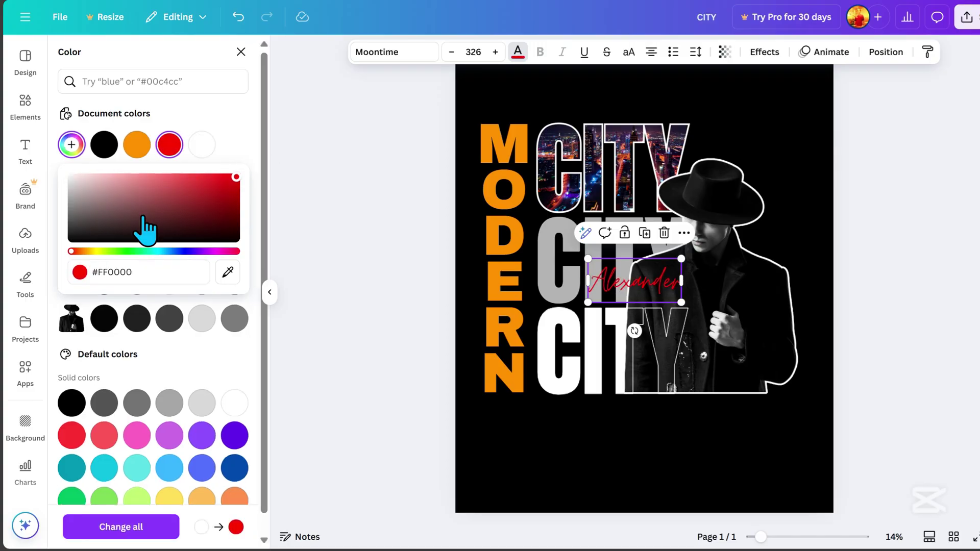
{"action": "left_click", "coordinate": [885, 363]}
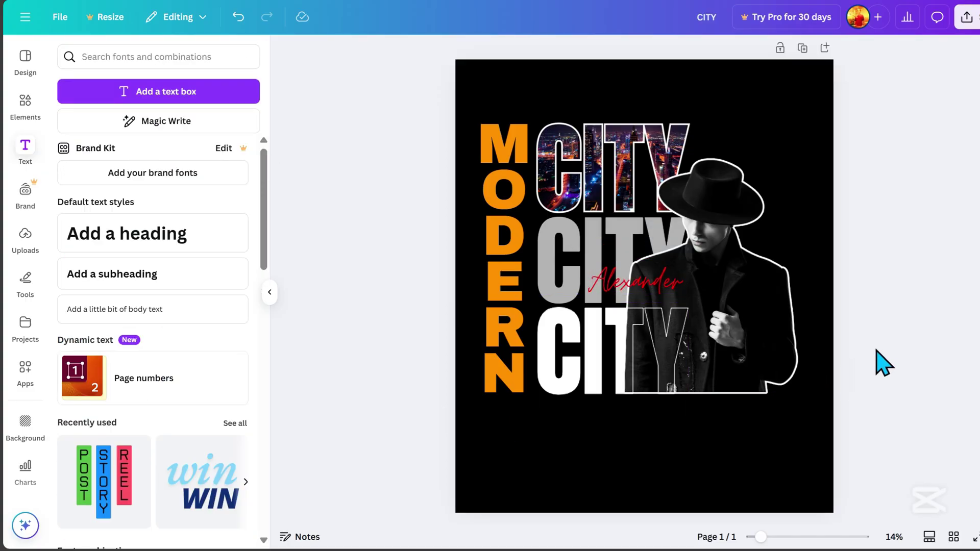
Select all artwork elements, scale the group up and shift it higher on the page
{"action": "left_click_drag", "start_coordinate": [817, 424], "coordinate": [449, 131]}
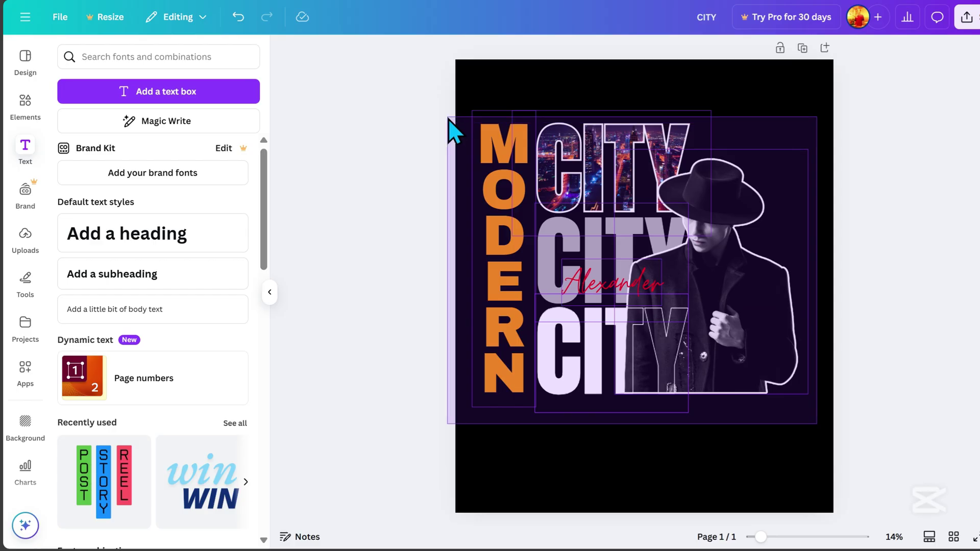
{"action": "left_click_drag", "start_coordinate": [809, 108], "coordinate": [839, 82]}
{"action": "scroll", "coordinate": [735, 281], "scroll_direction": "down", "scroll_amount": 1}
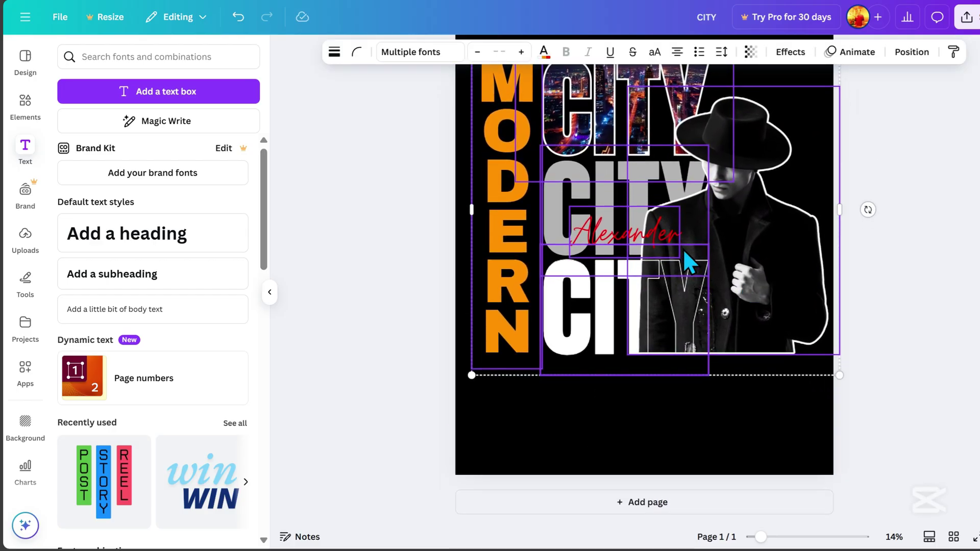
{"action": "scroll", "coordinate": [678, 316], "scroll_direction": "up", "scroll_amount": 2}
{"action": "left_click_drag", "start_coordinate": [471, 113], "coordinate": [455, 98]}
{"action": "left_click_drag", "start_coordinate": [666, 287], "coordinate": [667, 302]}
{"action": "left_click", "coordinate": [896, 440]}
{"action": "scroll", "coordinate": [896, 440], "scroll_direction": "down", "scroll_amount": 1}
{"action": "scroll", "coordinate": [895, 440], "scroll_direction": "down", "scroll_amount": 1}
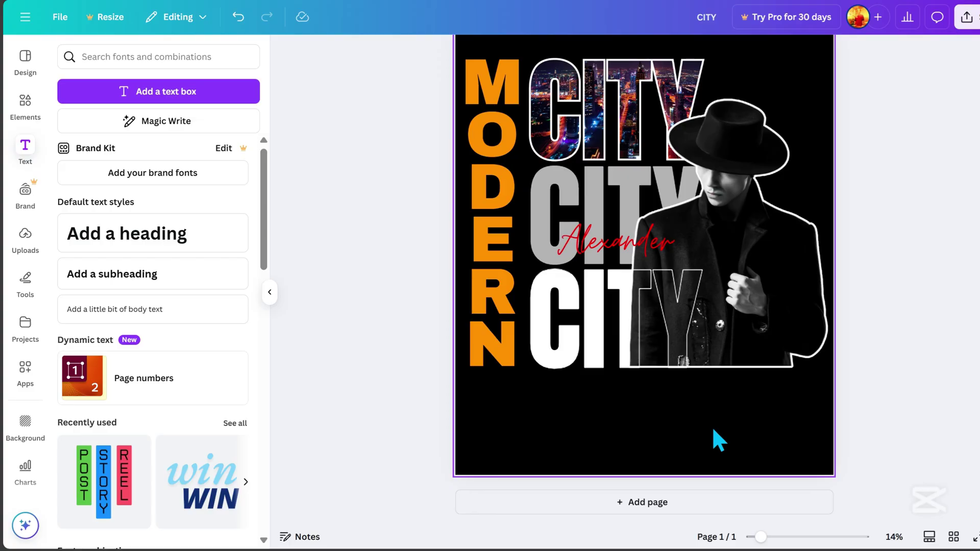
Add 1990 below the artwork with letter spacing 800, then duplicate the red script name
{"action": "left_click", "coordinate": [245, 281]}
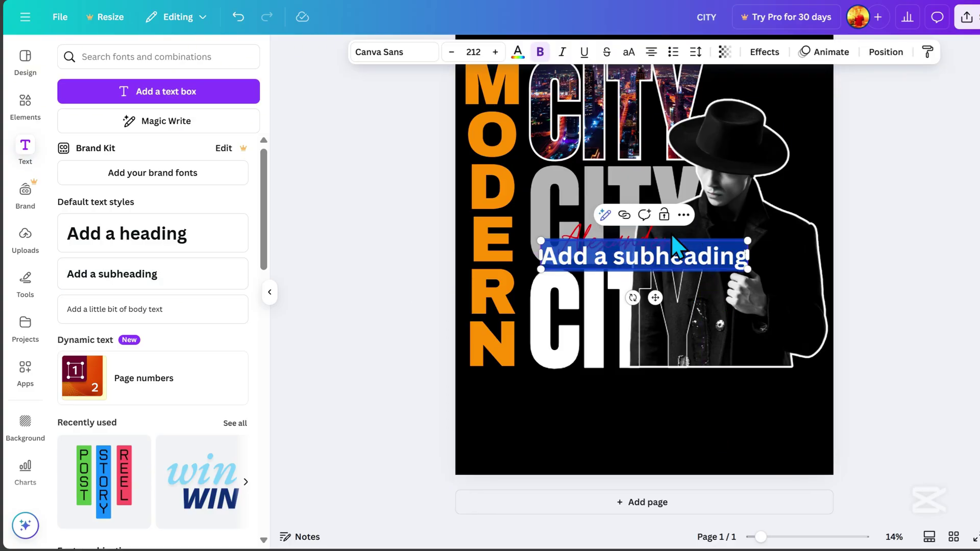
{"action": "type", "text": "1990"}
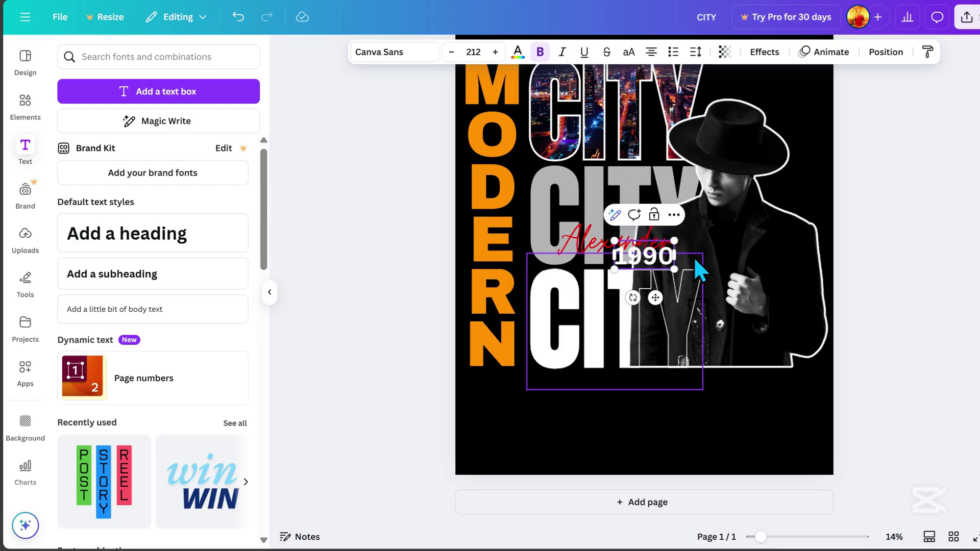
{"action": "key", "text": "Escape"}
{"action": "left_click_drag", "start_coordinate": [661, 260], "coordinate": [655, 416]}
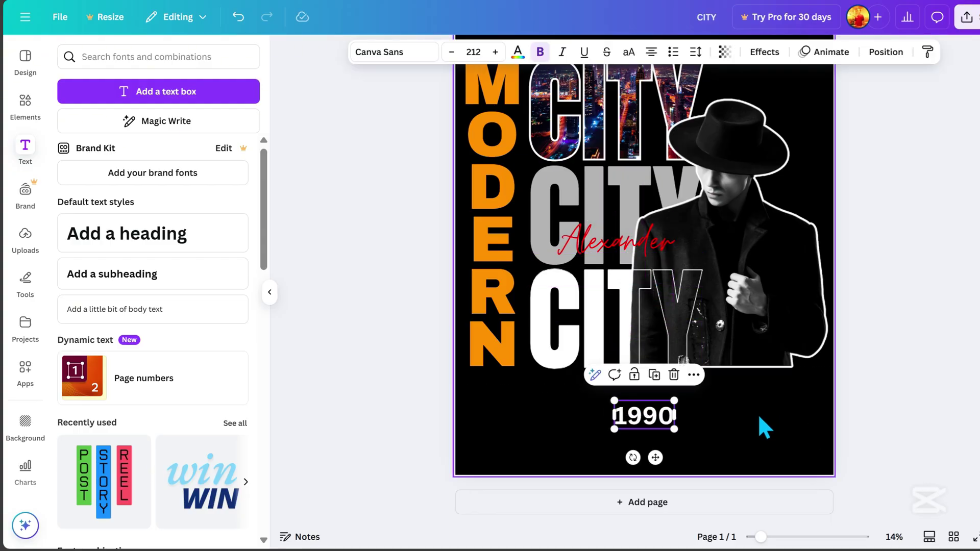
{"action": "left_click", "coordinate": [700, 56]}
{"action": "left_click_drag", "start_coordinate": [646, 109], "coordinate": [741, 115]}
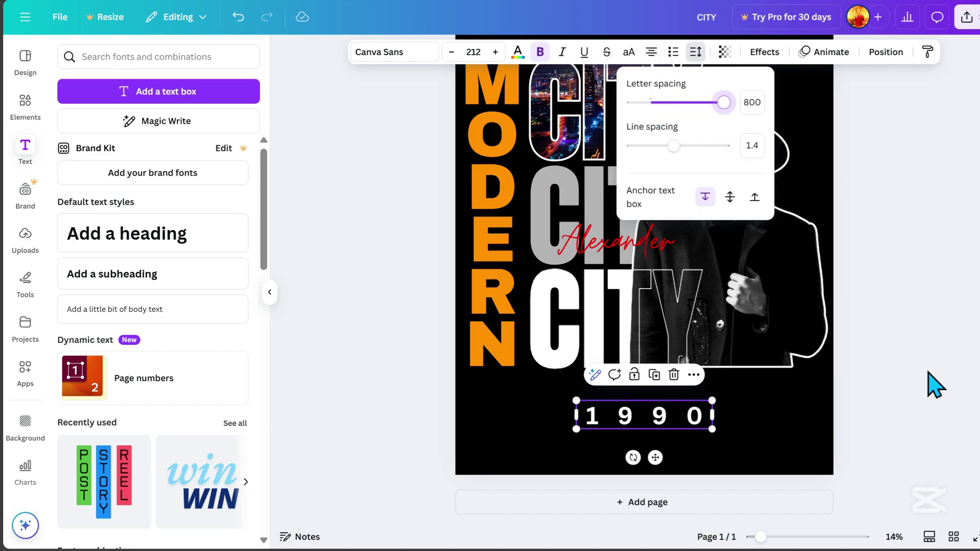
{"action": "left_click", "coordinate": [935, 386]}
{"action": "left_click", "coordinate": [644, 252]}
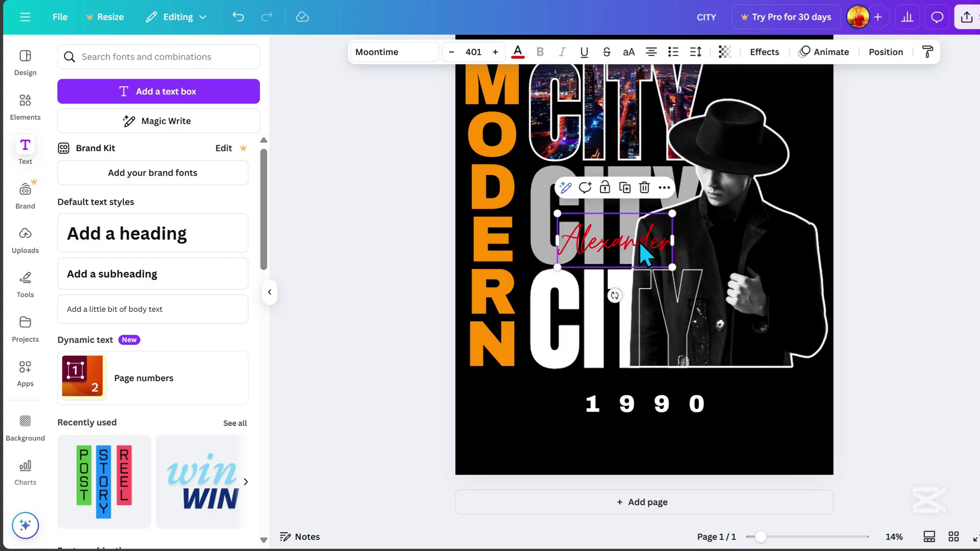
{"action": "left_click", "coordinate": [625, 189]}
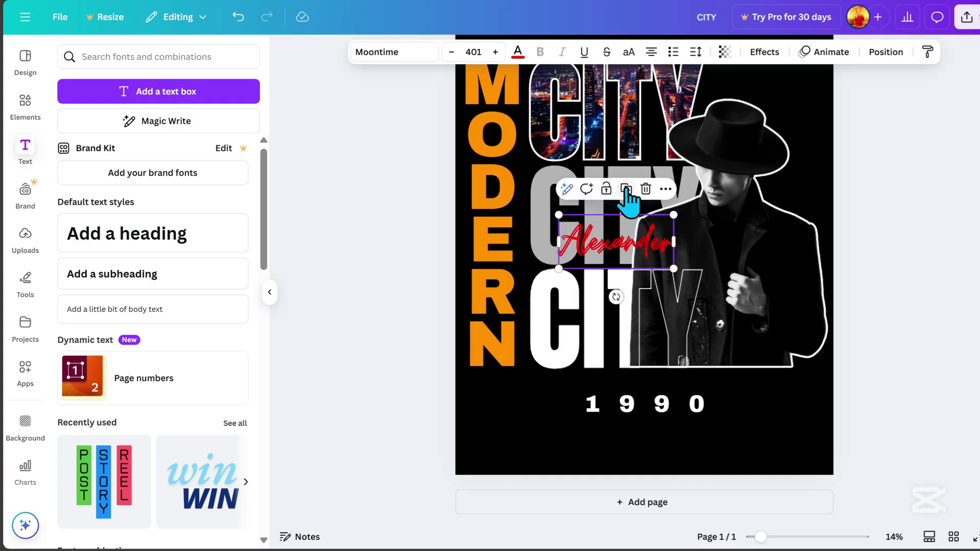
Move the script copy below 1990, retype it as Modern City and make it white
{"action": "left_click_drag", "start_coordinate": [644, 244], "coordinate": [658, 428]}
{"action": "double_click", "coordinate": [653, 424]}
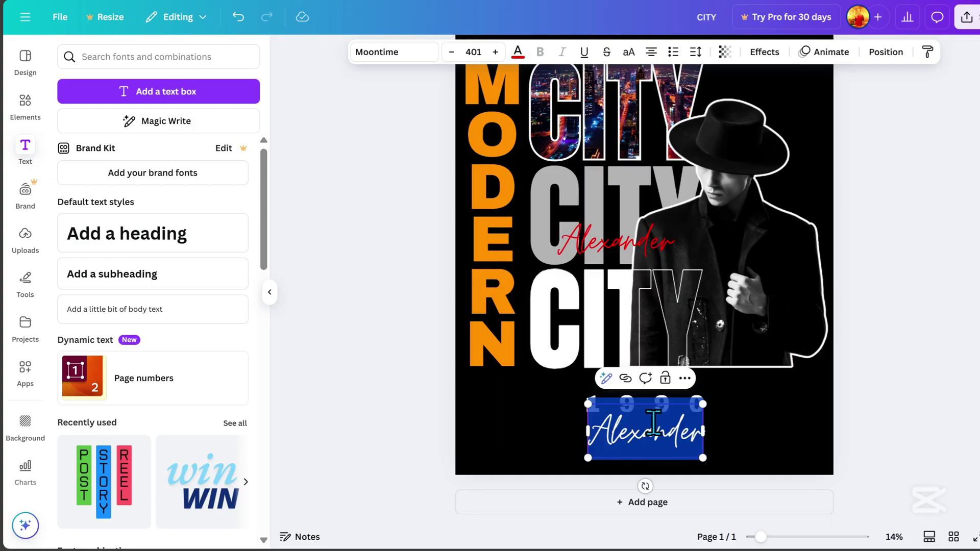
{"action": "type", "text": "N"}
{"action": "type", "text": "odern"}
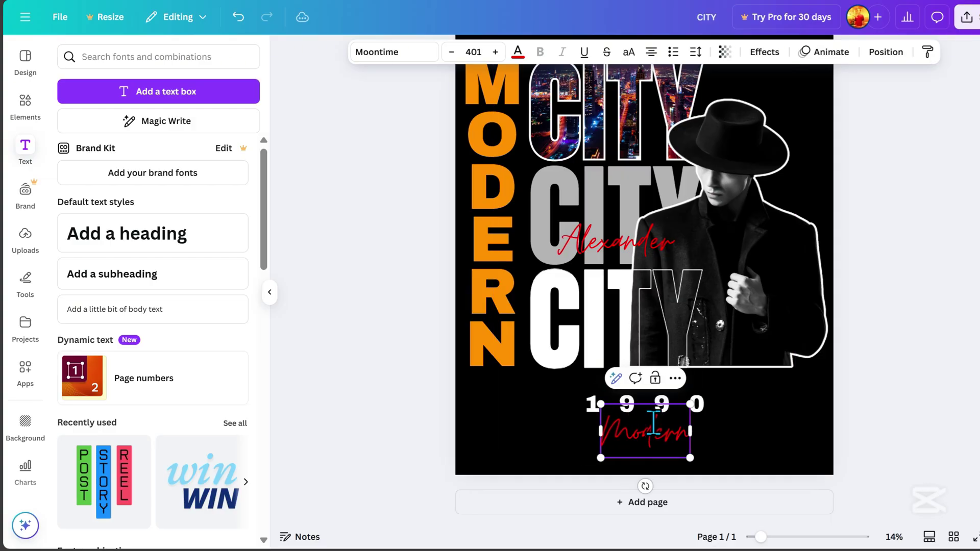
{"action": "type", "text": " City"}
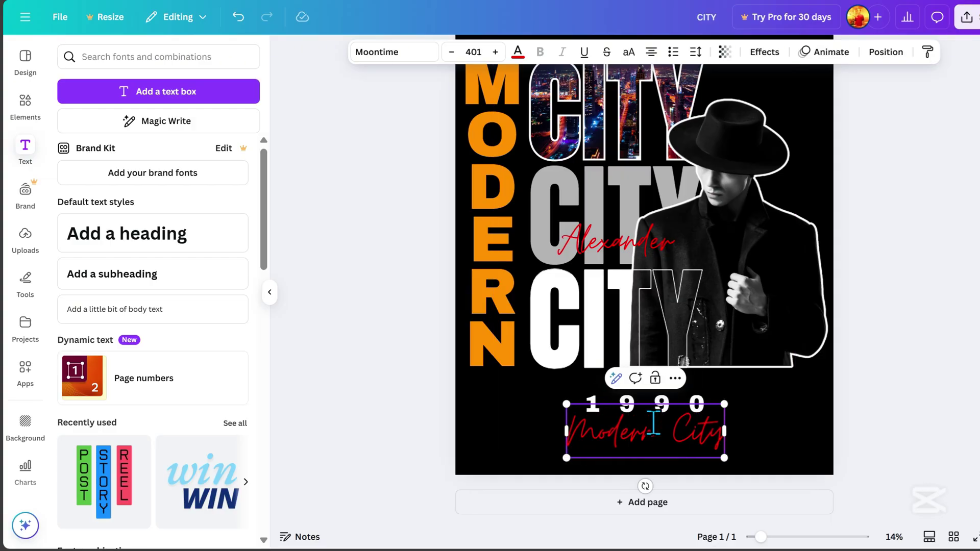
{"action": "key", "text": "Escape"}
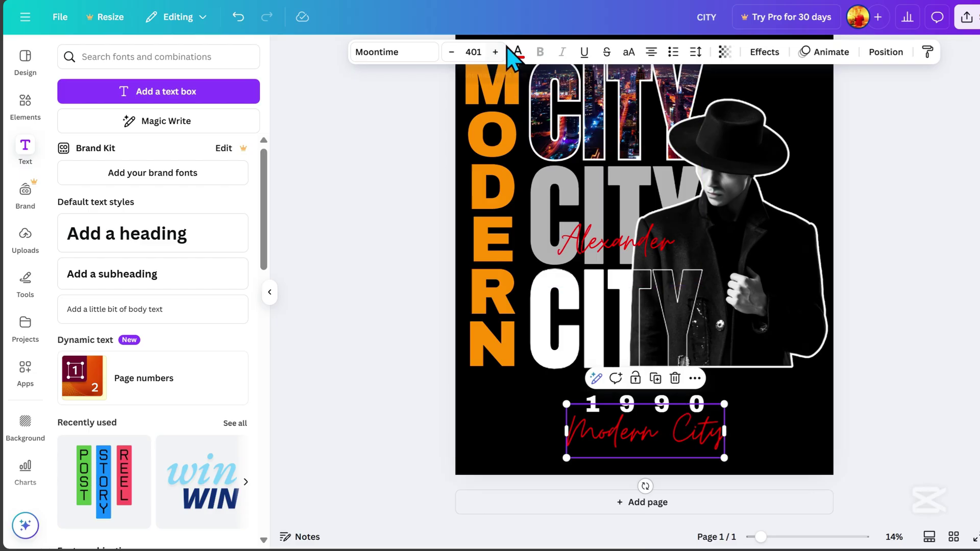
{"action": "left_click", "coordinate": [517, 51]}
{"action": "left_click", "coordinate": [201, 144]}
Line up 1990 and a smaller Modern City side by side beneath the artwork
{"action": "left_click", "coordinate": [662, 404]}
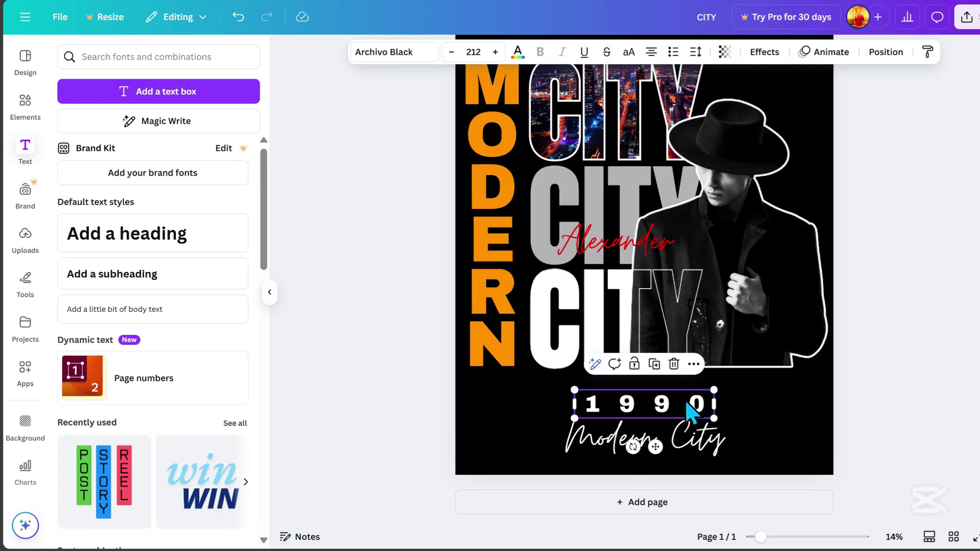
{"action": "left_click_drag", "start_coordinate": [691, 414], "coordinate": [597, 433]}
{"action": "left_click_drag", "start_coordinate": [674, 459], "coordinate": [747, 433]}
{"action": "left_click_drag", "start_coordinate": [795, 381], "coordinate": [766, 393]}
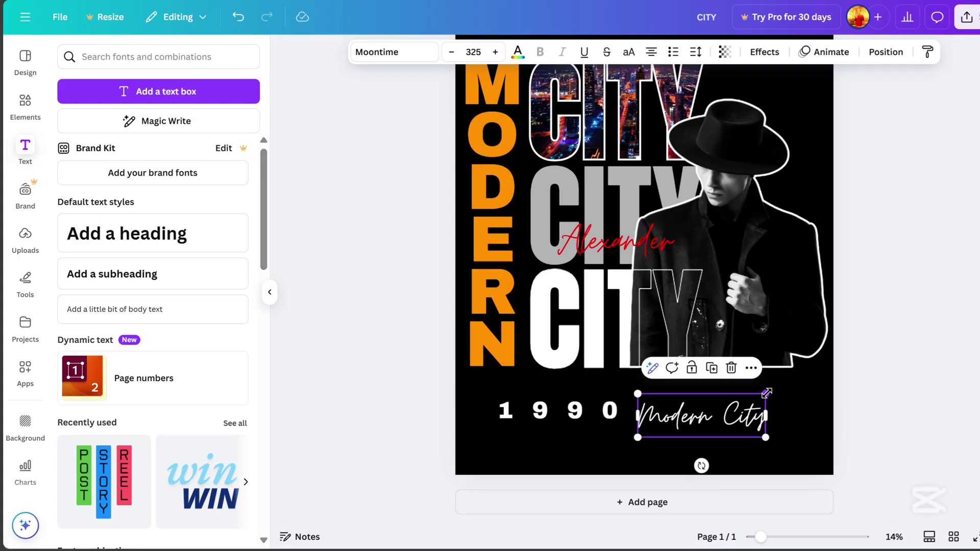
{"action": "left_click", "coordinate": [910, 437]}
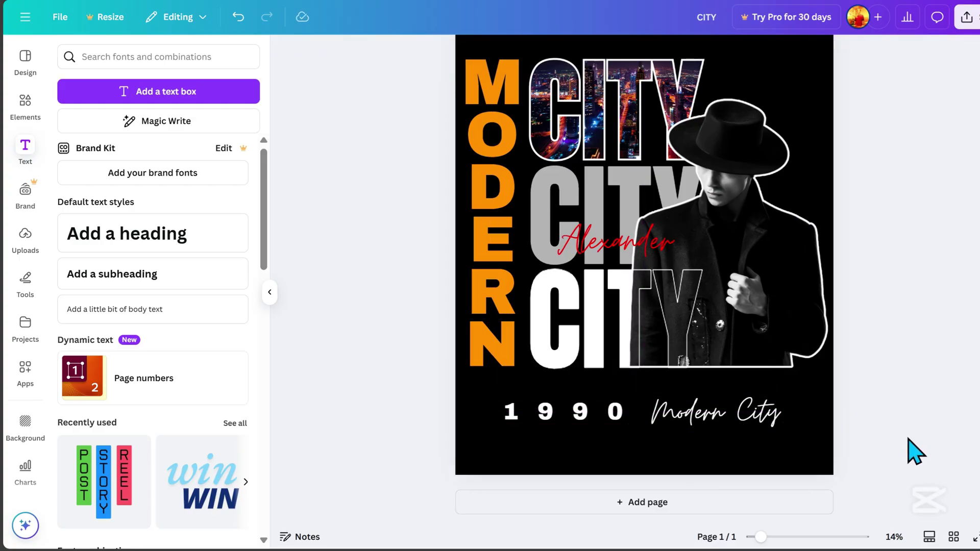
Download the design as a 4500 × 5400 px PNG
{"action": "scroll", "coordinate": [847, 463], "scroll_direction": "up", "scroll_amount": 2}
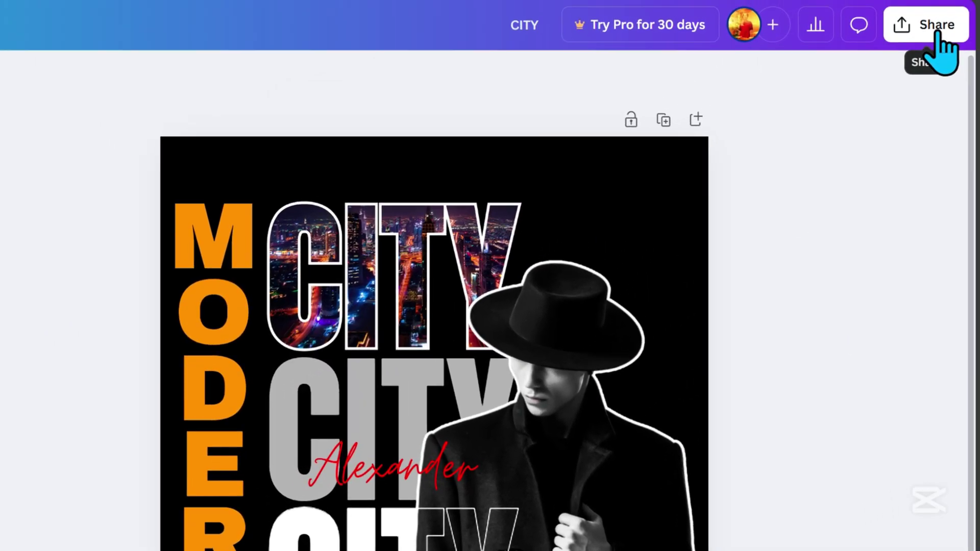
{"action": "left_click", "coordinate": [970, 17]}
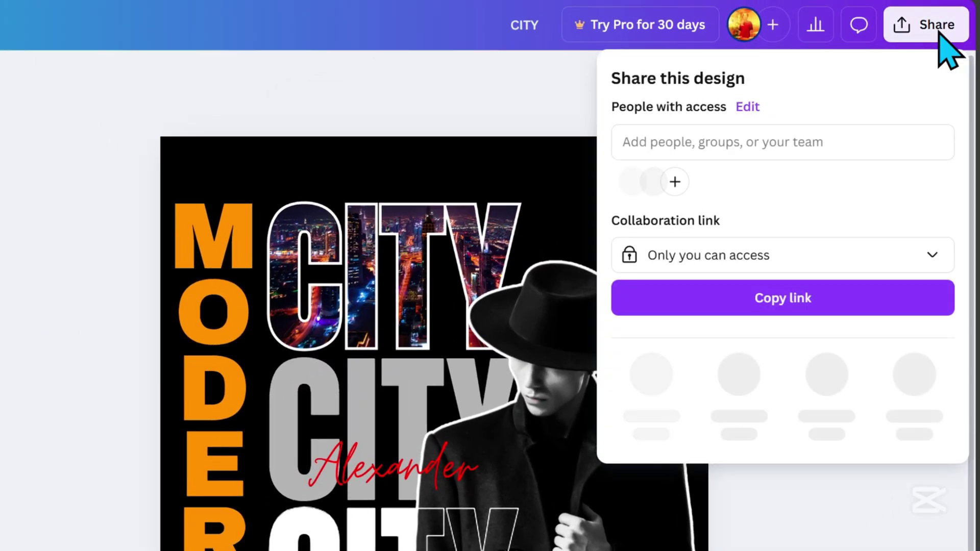
{"action": "left_click", "coordinate": [657, 382]}
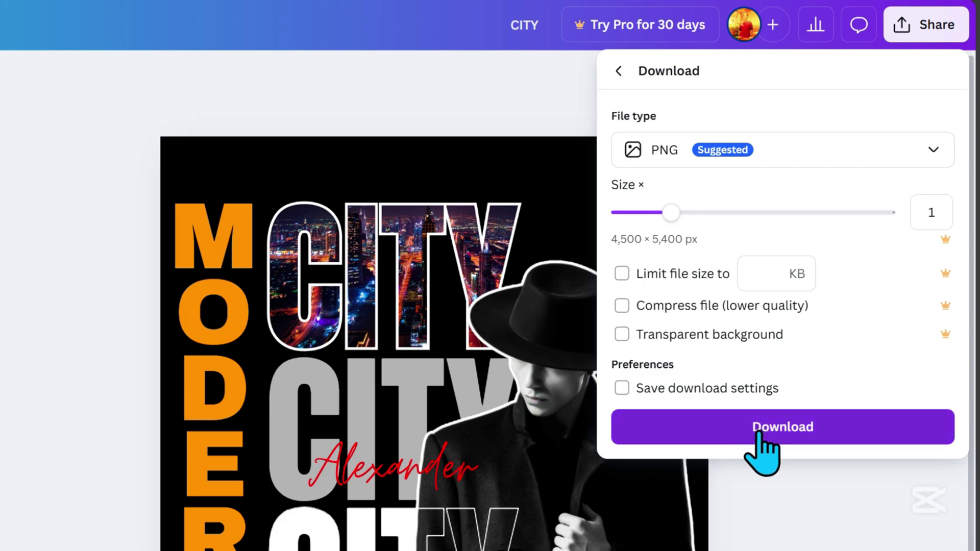
{"action": "left_click", "coordinate": [794, 430]}
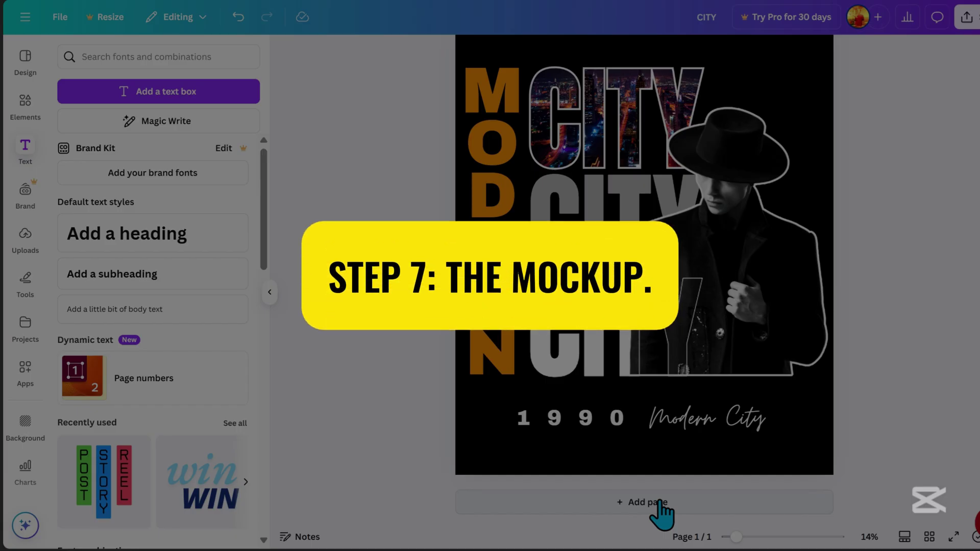
Add a blank second page and search the apps for 'Mockups'
{"action": "left_click", "coordinate": [659, 502]}
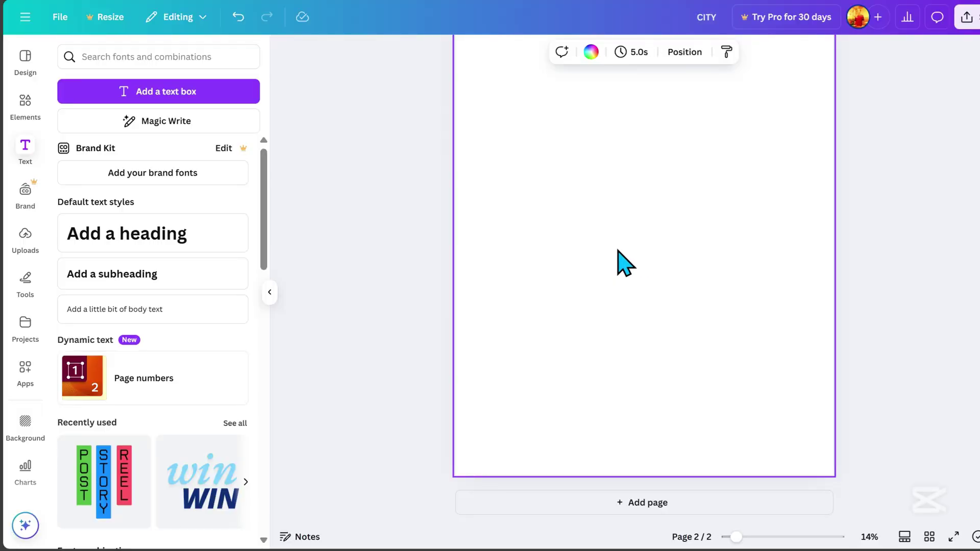
{"action": "left_click", "coordinate": [25, 370]}
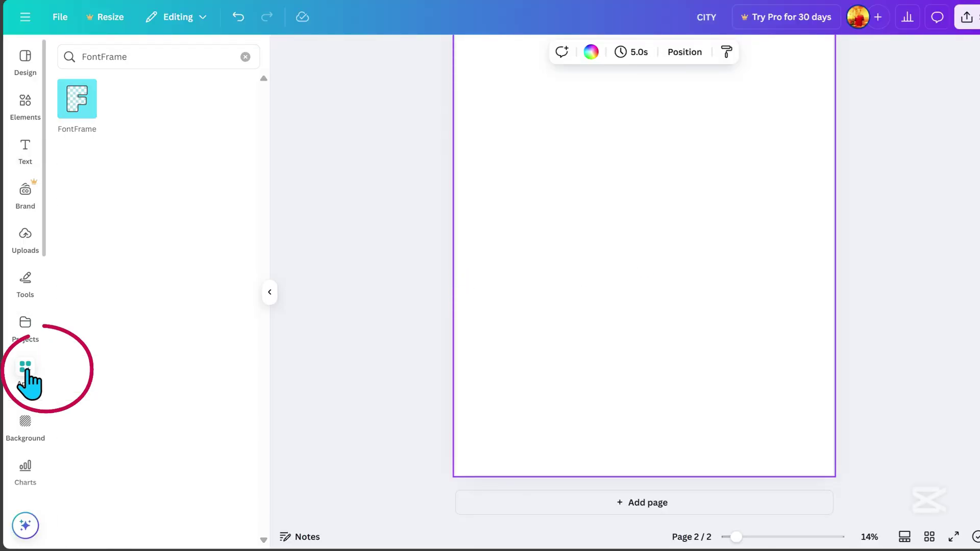
{"action": "left_click", "coordinate": [245, 56]}
{"action": "left_click", "coordinate": [181, 59]}
{"action": "type", "text": "moo"}
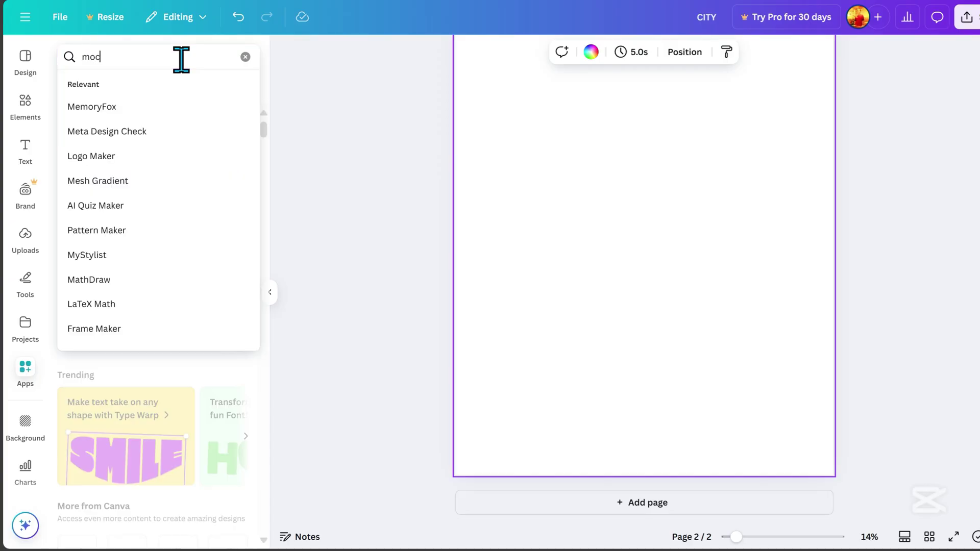
{"action": "left_click", "coordinate": [90, 205]}
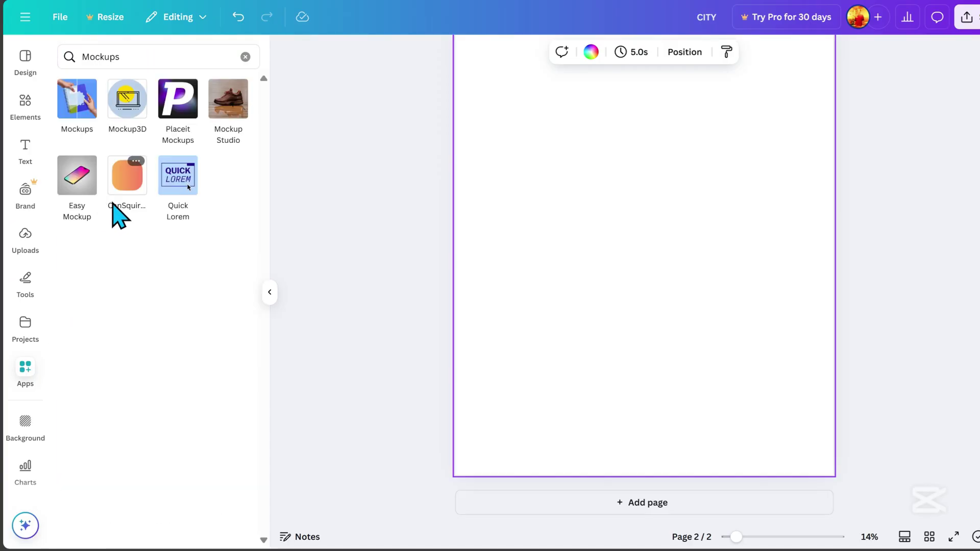
Open the Mockups app and show all Apparel mockups to find the sweatshirt
{"action": "left_click", "coordinate": [79, 114]}
{"action": "scroll", "coordinate": [179, 251], "scroll_direction": "down", "scroll_amount": 3}
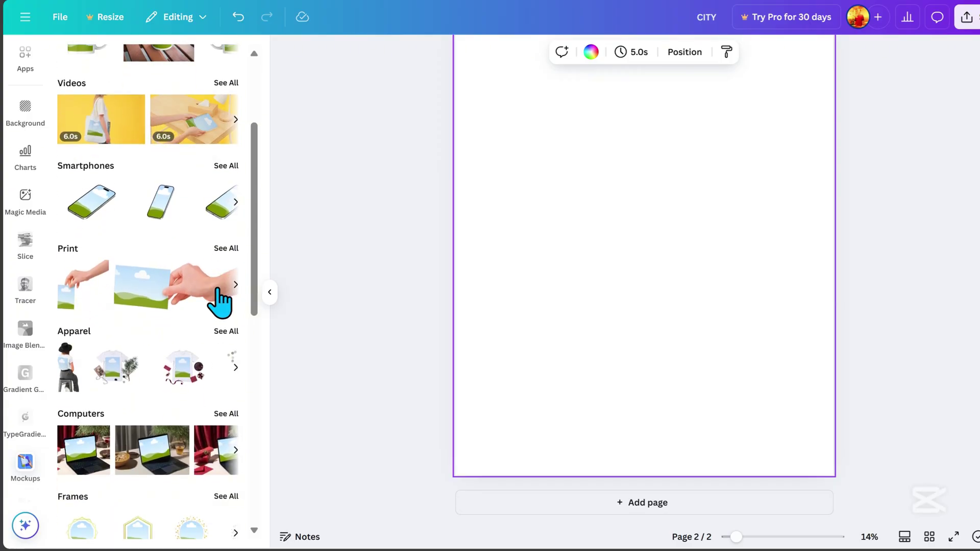
{"action": "scroll", "coordinate": [214, 316], "scroll_direction": "down", "scroll_amount": 2}
{"action": "scroll", "coordinate": [199, 398], "scroll_direction": "up", "scroll_amount": 2}
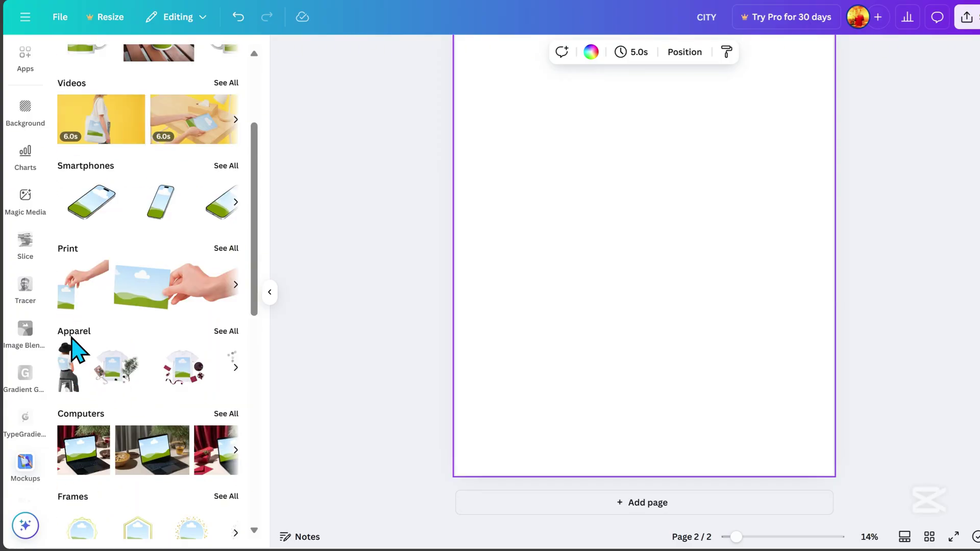
{"action": "left_click", "coordinate": [225, 331]}
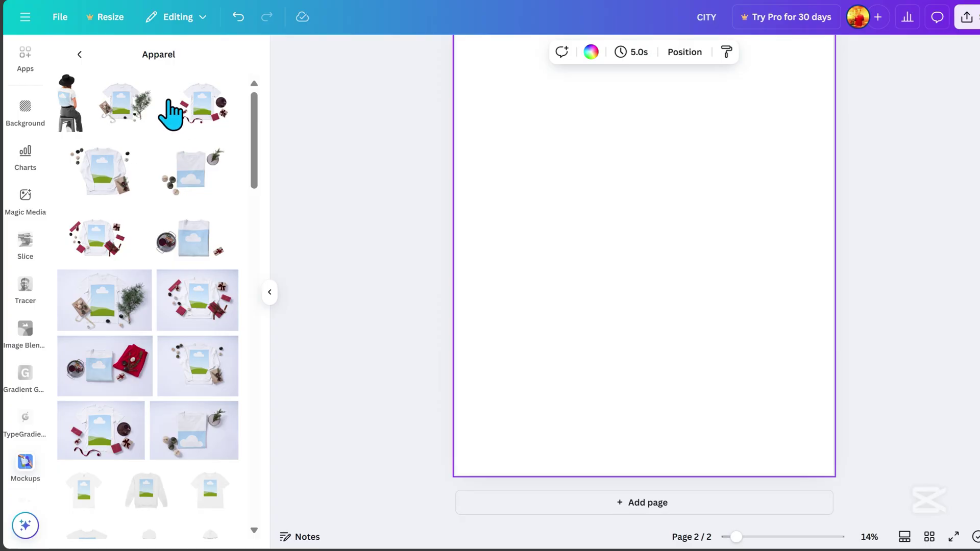
{"action": "scroll", "coordinate": [154, 280], "scroll_direction": "down", "scroll_amount": 5}
Place the plain sweatshirt mockup at the top-left of page 2
{"action": "left_click", "coordinate": [149, 275]}
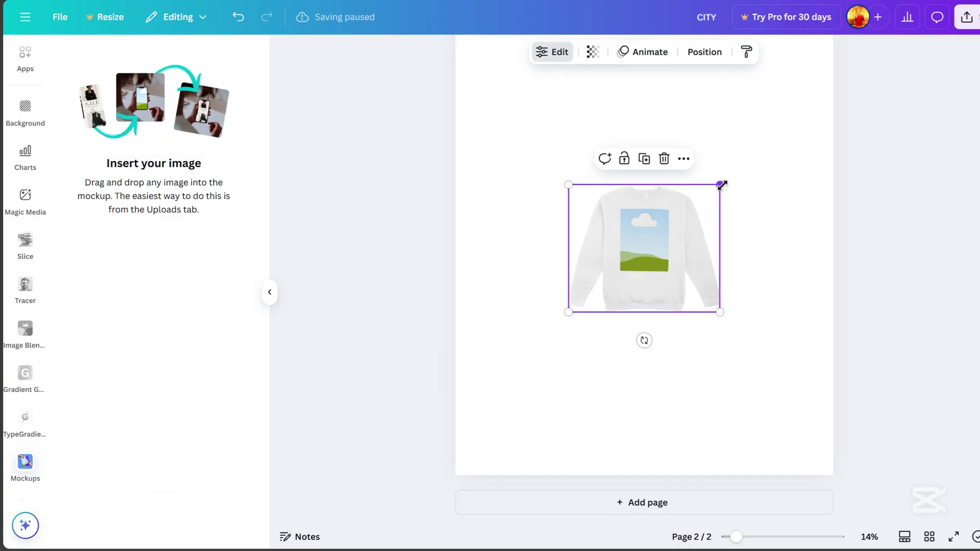
{"action": "scroll", "coordinate": [792, 268], "scroll_direction": "up", "scroll_amount": 4}
{"action": "scroll", "coordinate": [814, 210], "scroll_direction": "down", "scroll_amount": 2}
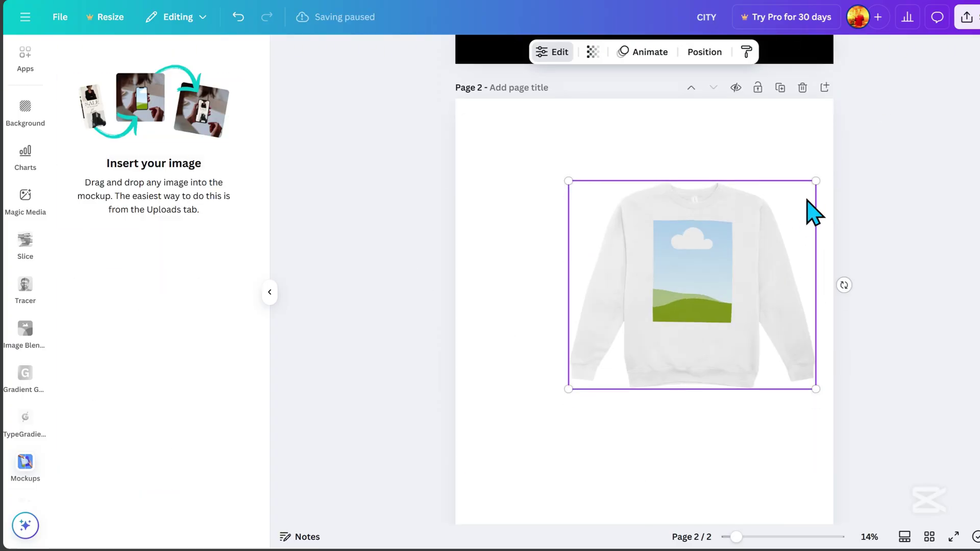
{"action": "left_click_drag", "start_coordinate": [733, 317], "coordinate": [629, 230]}
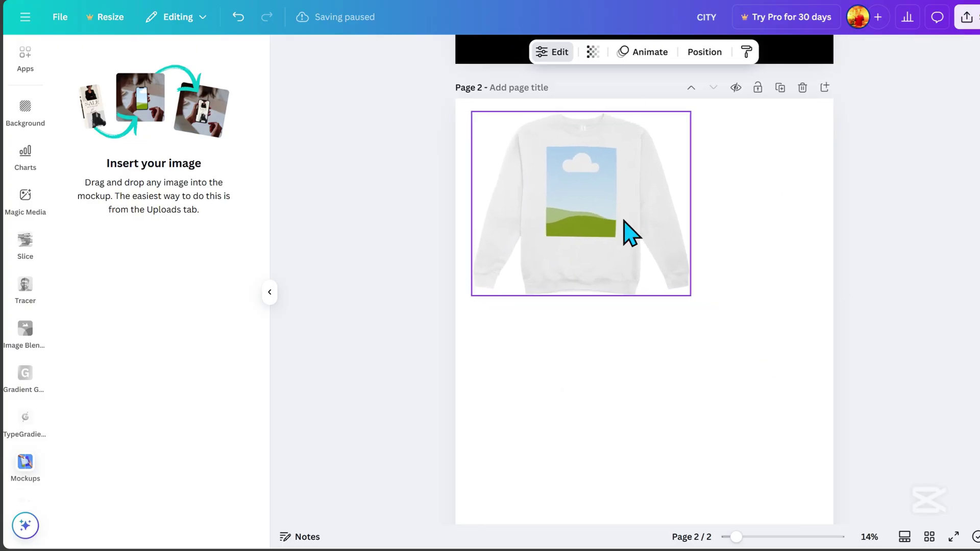
{"action": "key", "text": "Escape"}
Add the man-in-sweatshirt photo and the tote-bag mockup, moving the tote below the sweatshirt
{"action": "left_click", "coordinate": [195, 343]}
{"action": "scroll", "coordinate": [236, 339], "scroll_direction": "down", "scroll_amount": 3}
{"action": "left_click", "coordinate": [230, 330]}
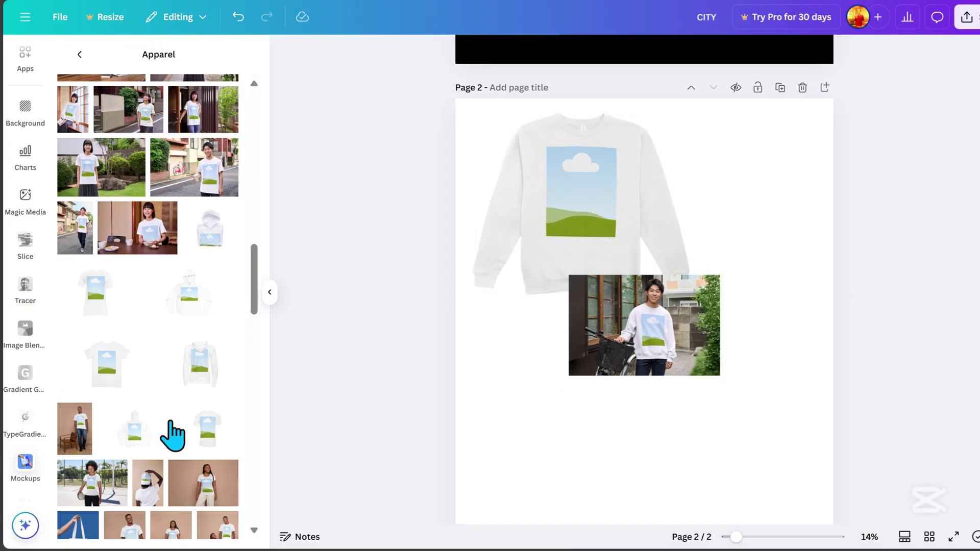
{"action": "scroll", "coordinate": [184, 444], "scroll_direction": "down", "scroll_amount": 3}
{"action": "left_click", "coordinate": [200, 460]}
{"action": "left_click_drag", "start_coordinate": [658, 332], "coordinate": [811, 359]}
Resize and reposition the three mockups into a tidy arrangement on page 2
{"action": "scroll", "coordinate": [811, 360], "scroll_direction": "down", "scroll_amount": 1}
{"action": "left_click_drag", "start_coordinate": [486, 394], "coordinate": [396, 263]}
{"action": "scroll", "coordinate": [660, 436], "scroll_direction": "up", "scroll_amount": 1}
{"action": "left_click", "coordinate": [560, 197]}
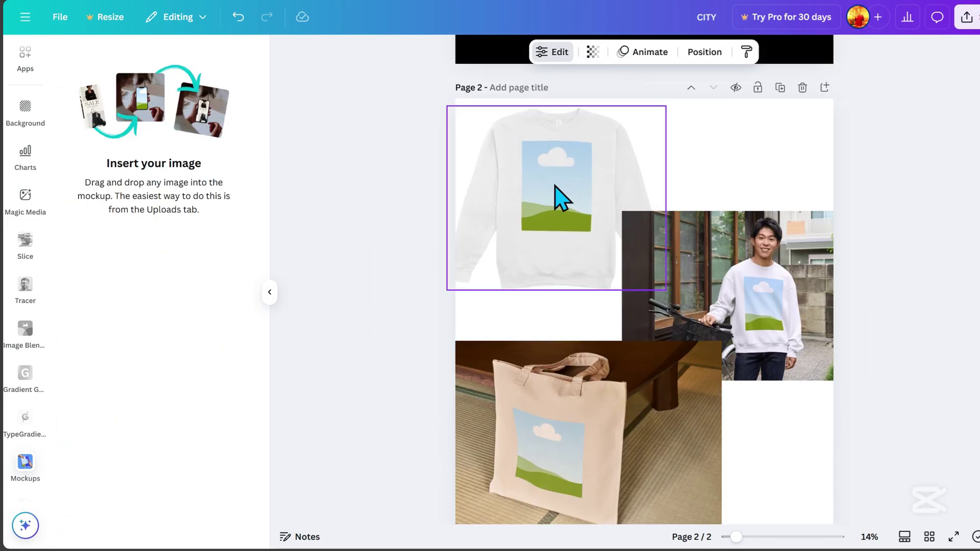
{"action": "left_click", "coordinate": [751, 416]}
{"action": "scroll", "coordinate": [608, 365], "scroll_direction": "down", "scroll_amount": 1}
{"action": "scroll", "coordinate": [608, 365], "scroll_direction": "up", "scroll_amount": 1}
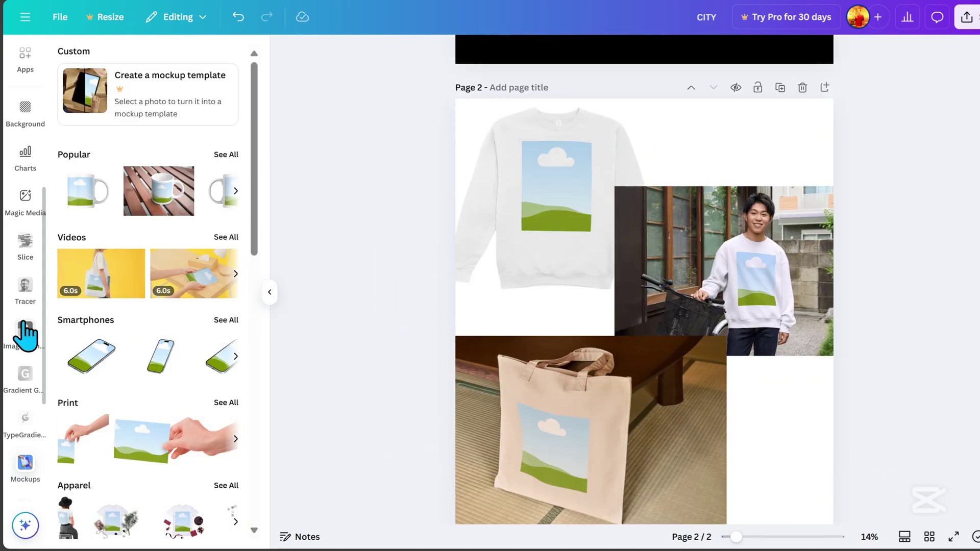
{"action": "scroll", "coordinate": [26, 332], "scroll_direction": "up", "scroll_amount": 5}
Upload the CITY (2) design file from Downloads
{"action": "left_click", "coordinate": [22, 236]}
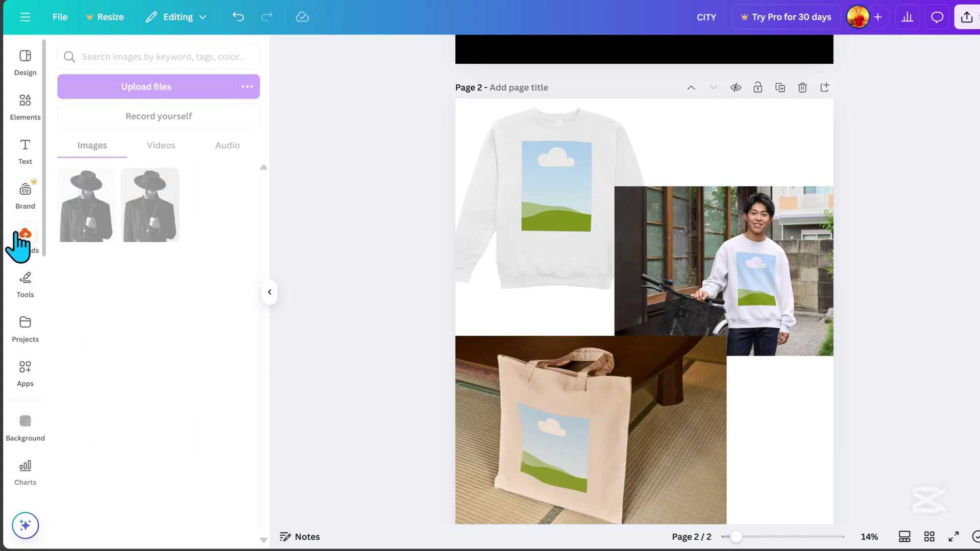
{"action": "left_click", "coordinate": [127, 97]}
{"action": "left_click", "coordinate": [197, 272]}
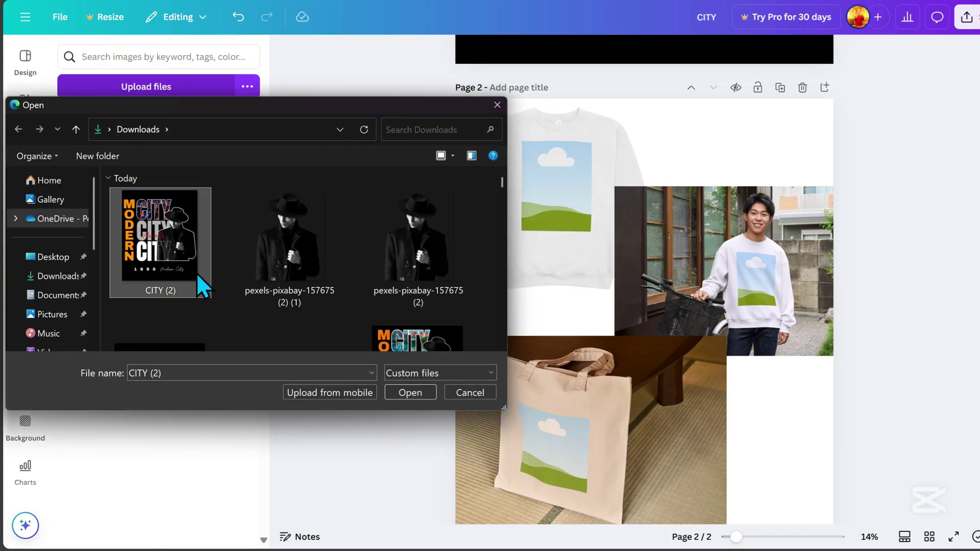
{"action": "left_click", "coordinate": [398, 390]}
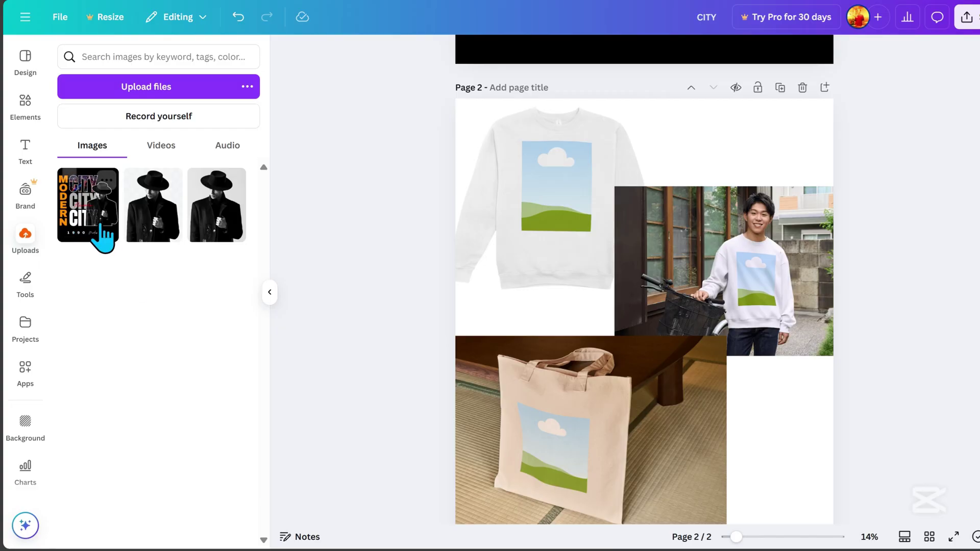
Add the uploaded CITY design, shrink it, and drop it onto the plain sweatshirt
{"action": "left_click", "coordinate": [93, 212]}
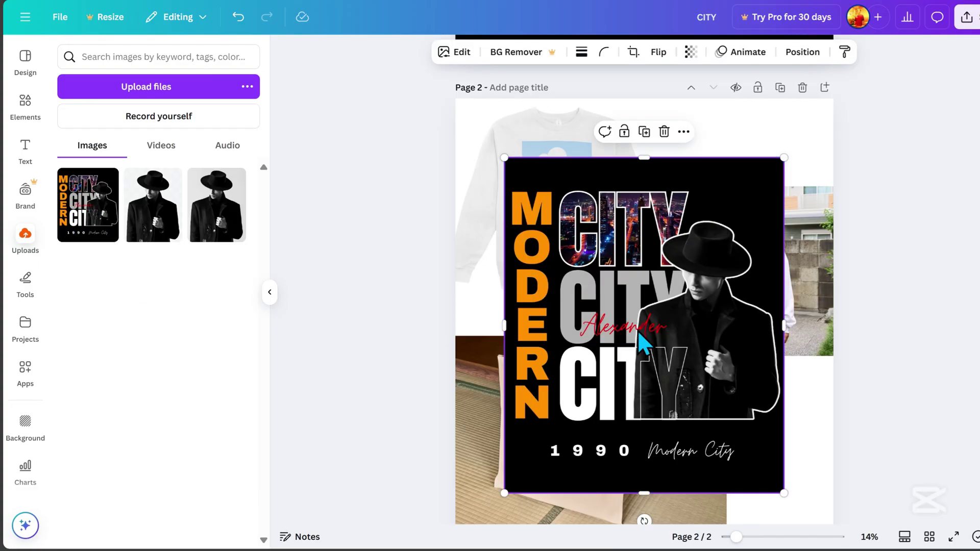
{"action": "left_click_drag", "start_coordinate": [784, 158], "coordinate": [686, 275]}
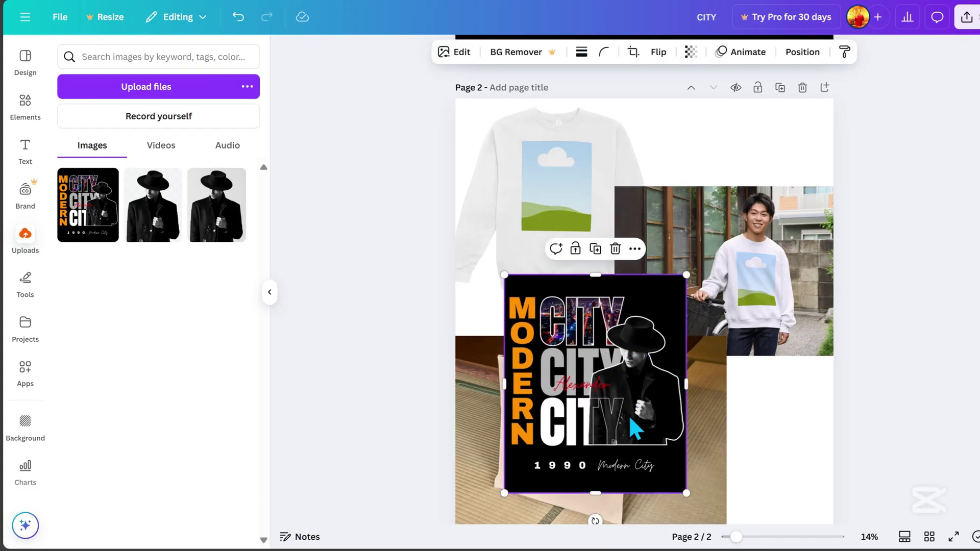
{"action": "left_click_drag", "start_coordinate": [636, 429], "coordinate": [564, 198]}
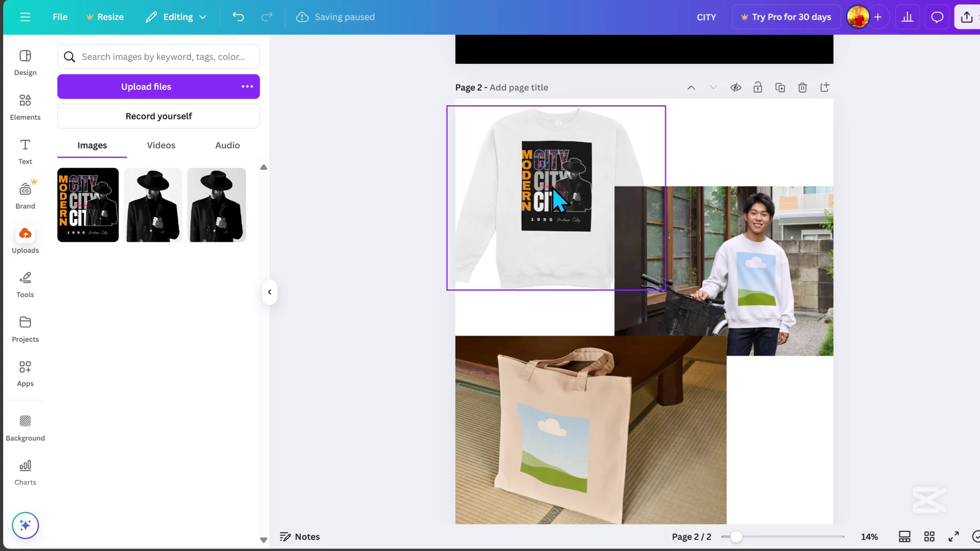
Use Fit so the entire CITY design shows on the plain sweatshirt
{"action": "left_click", "coordinate": [566, 193]}
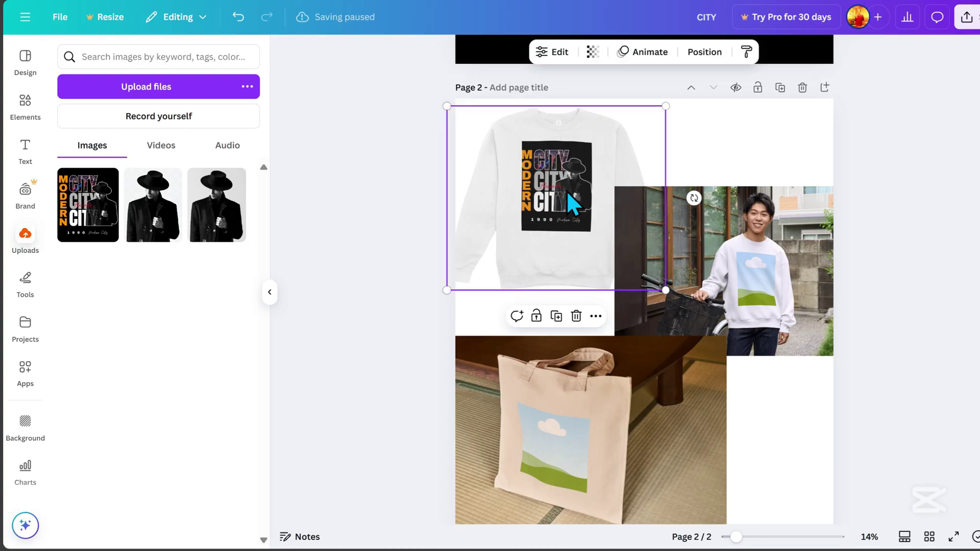
{"action": "left_click", "coordinate": [553, 52]}
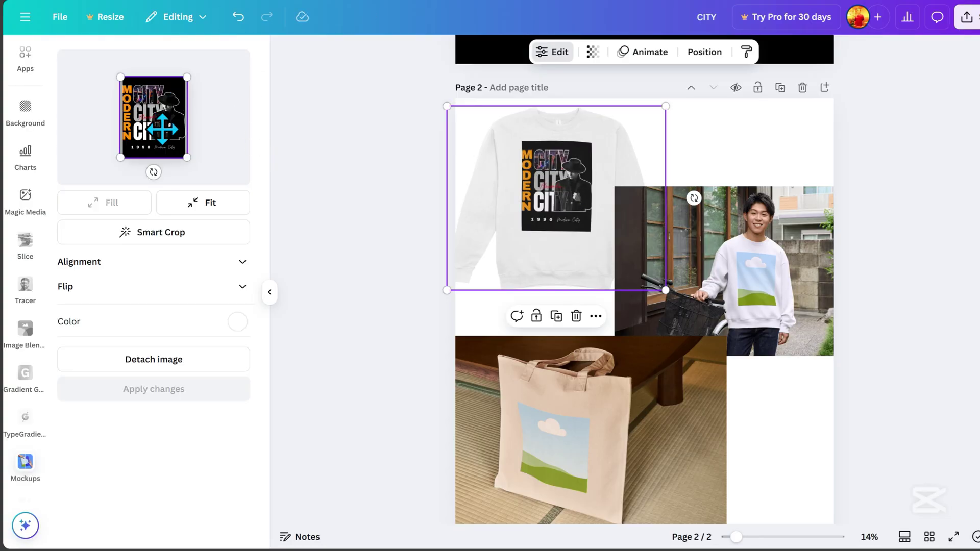
{"action": "left_click", "coordinate": [214, 206]}
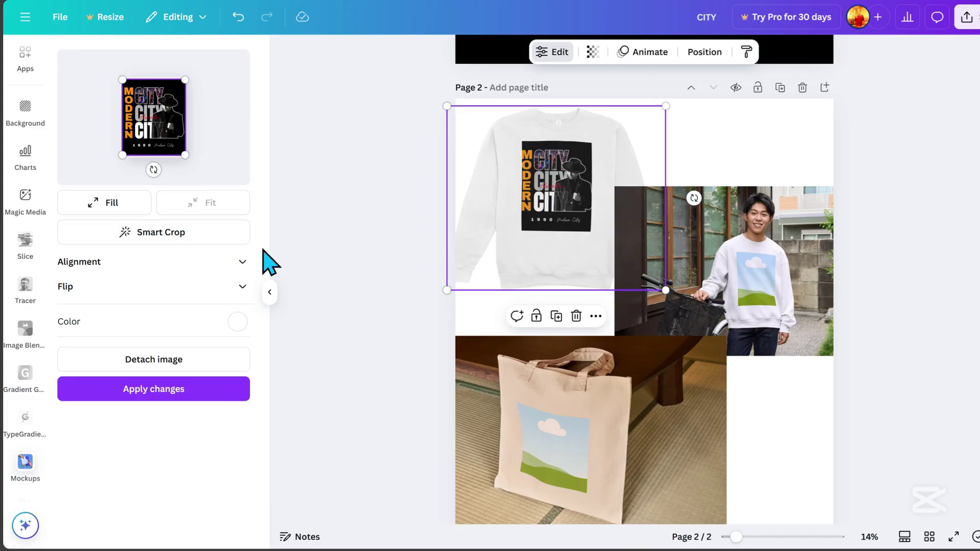
{"action": "left_click", "coordinate": [171, 391]}
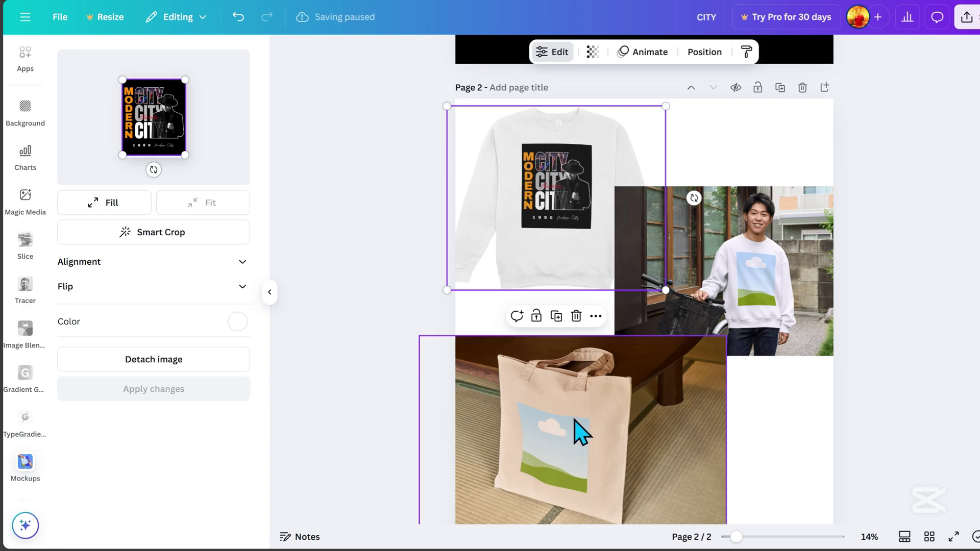
{"action": "left_click", "coordinate": [773, 439]}
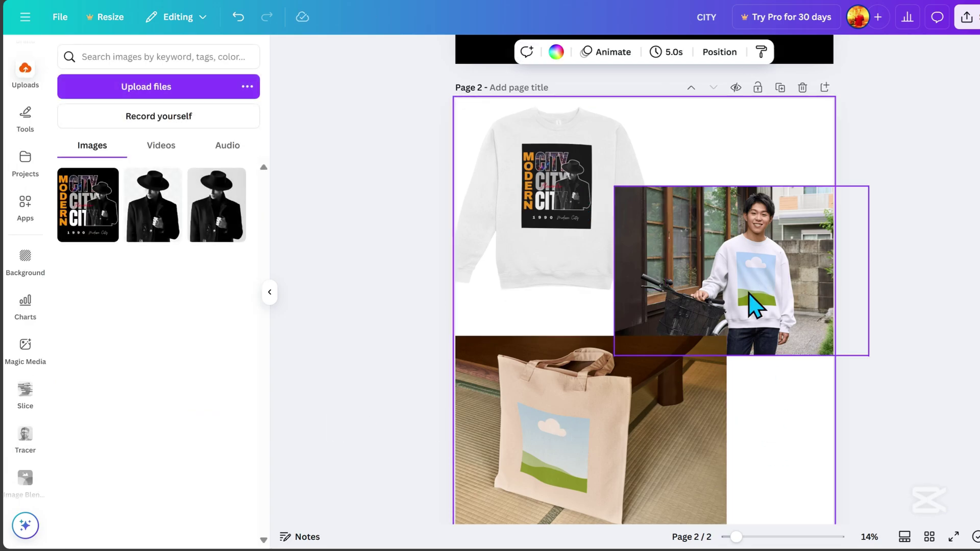
Apply the CITY design to the photographed sweatshirt and the tote-bag mockup
{"action": "mouse_move", "coordinate": [756, 305]}
{"action": "left_mouse_down"}
{"action": "mouse_move", "coordinate": [752, 271]}
{"action": "mouse_move", "coordinate": [770, 295]}
{"action": "left_mouse_up"}
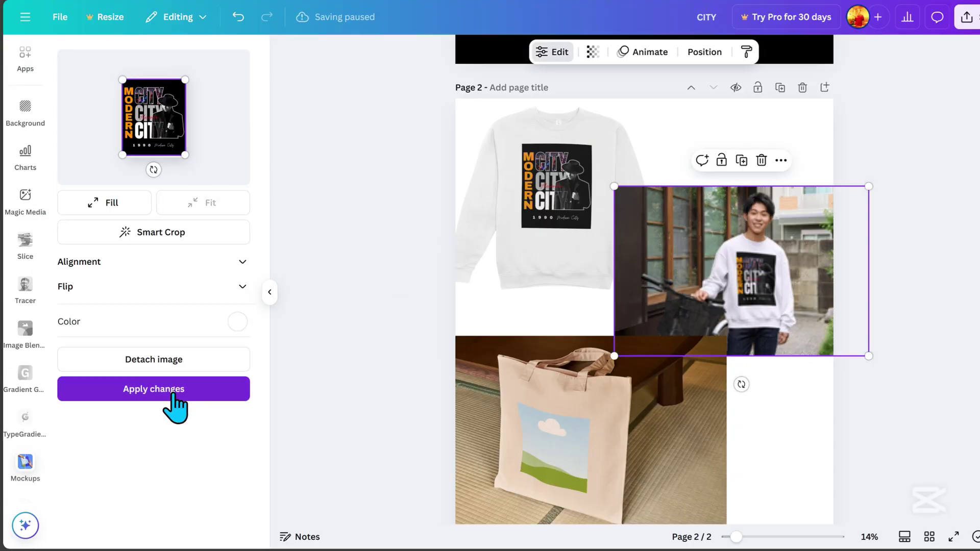
{"action": "left_click", "coordinate": [173, 391]}
{"action": "left_click", "coordinate": [82, 229]}
{"action": "left_click_drag", "start_coordinate": [645, 326], "coordinate": [717, 460]}
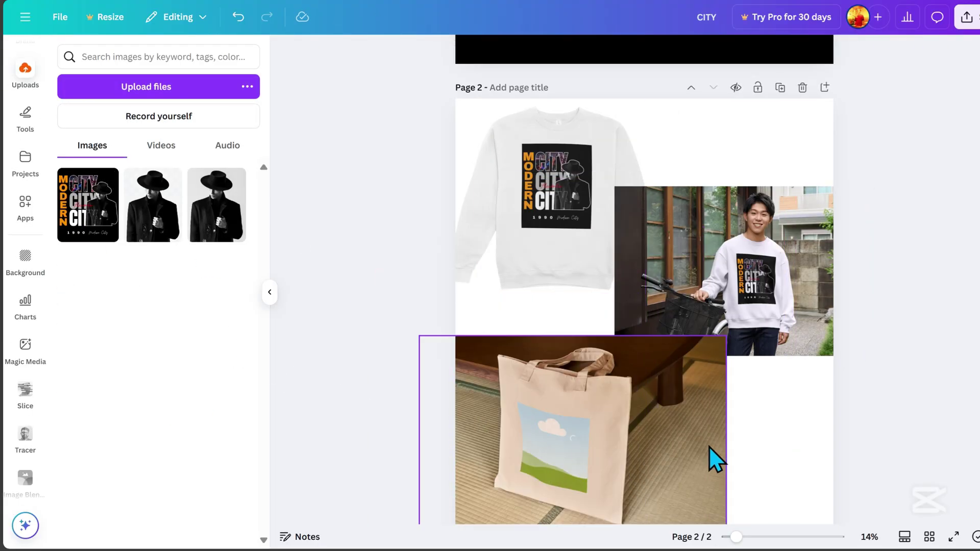
{"action": "left_click", "coordinate": [893, 372]}
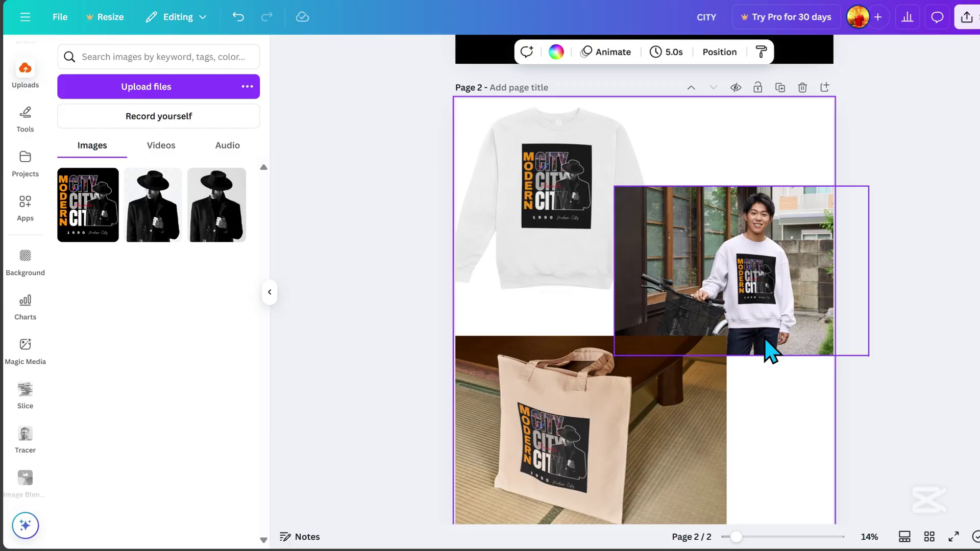